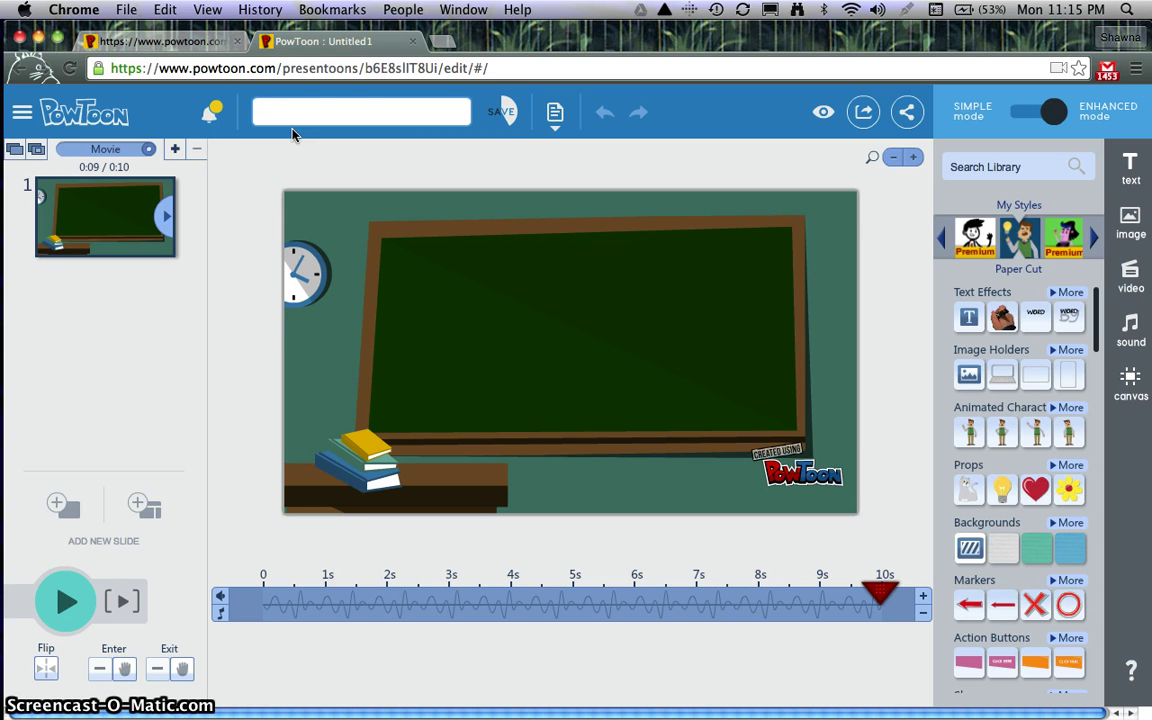
# Title the presentation EducationCareerCluster7b and save it
pyautogui.write('duca')
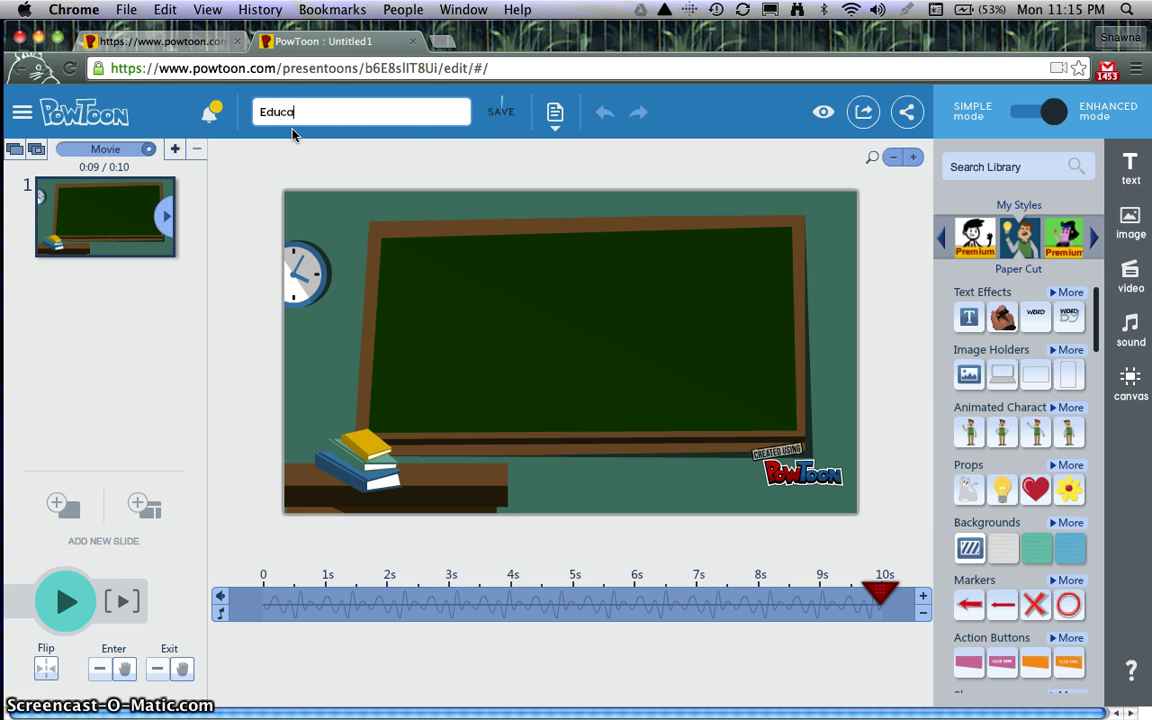
pyautogui.write('tion')
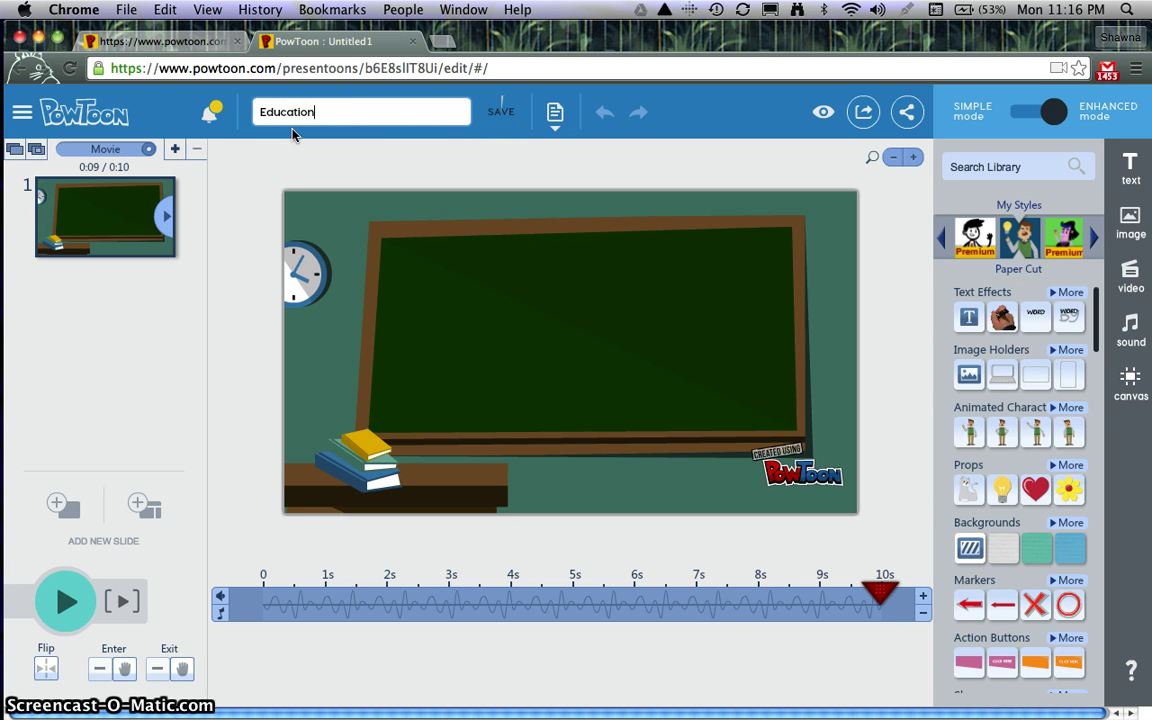
pyautogui.write('Care')
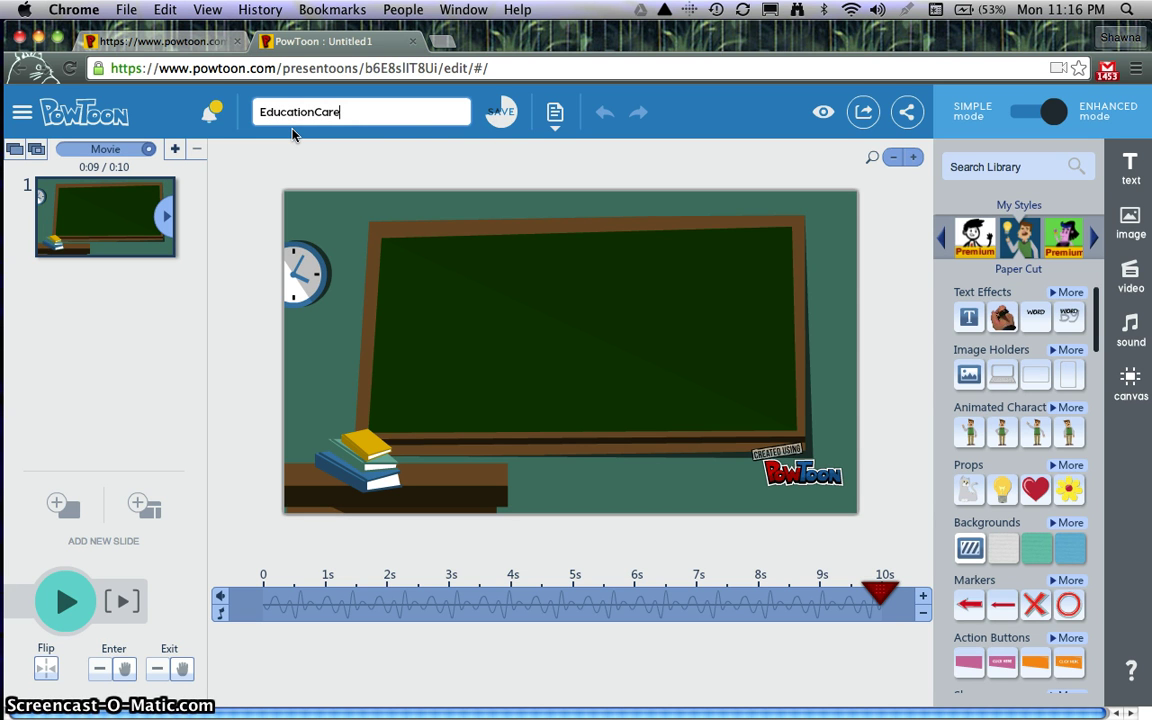
pyautogui.write('erCluster')
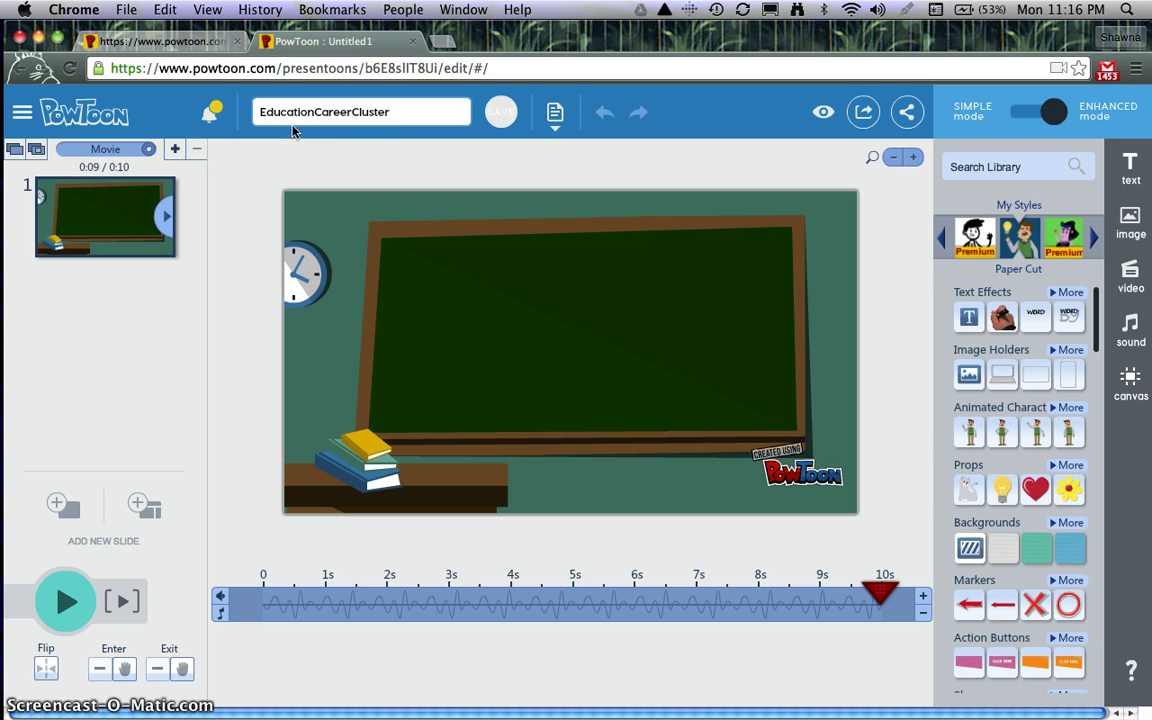
pyautogui.write('&b')
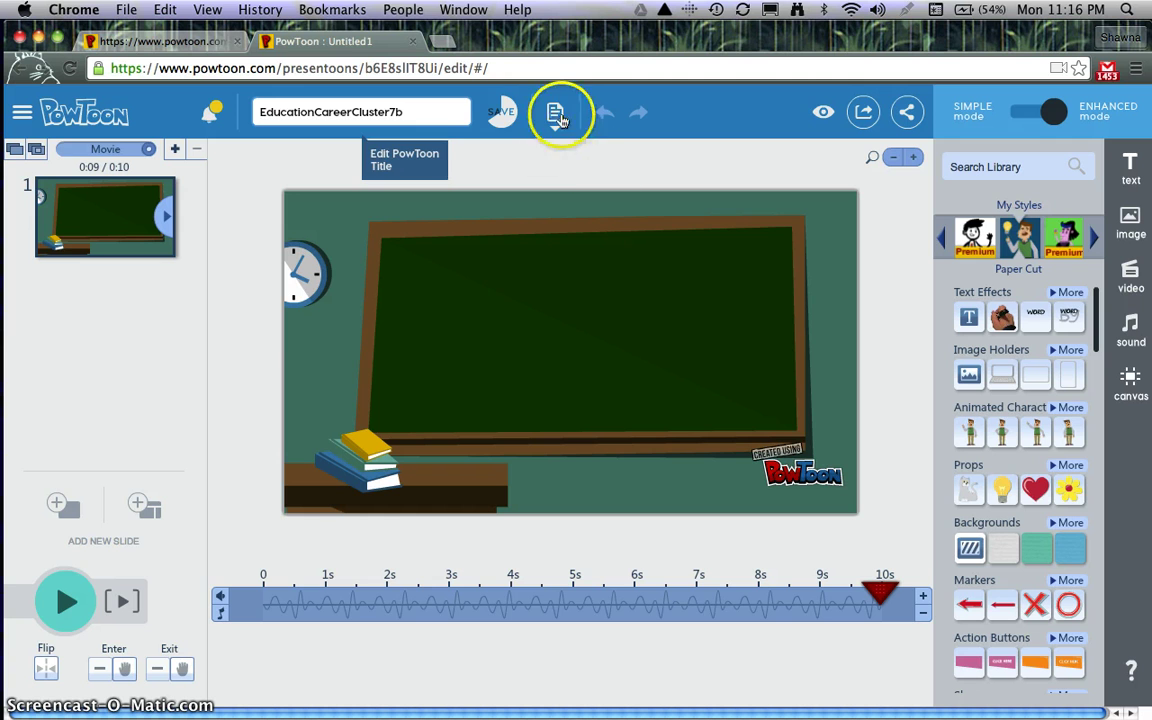
pyautogui.click(504, 116)
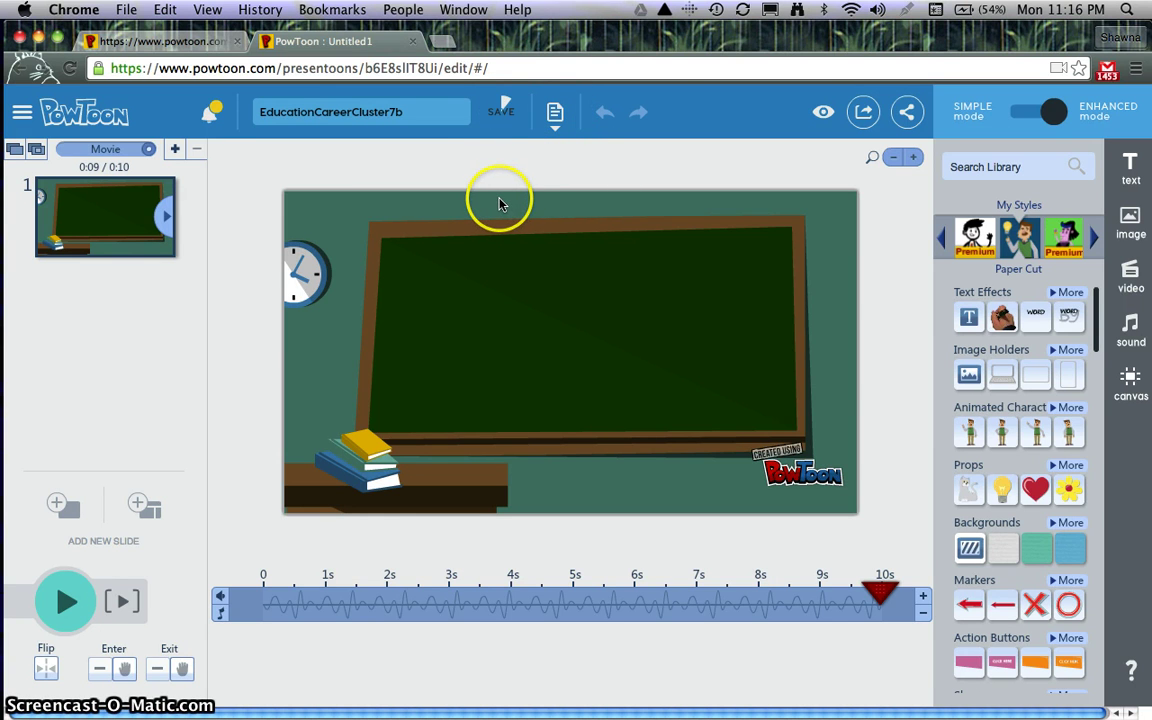
pyautogui.click(501, 118)
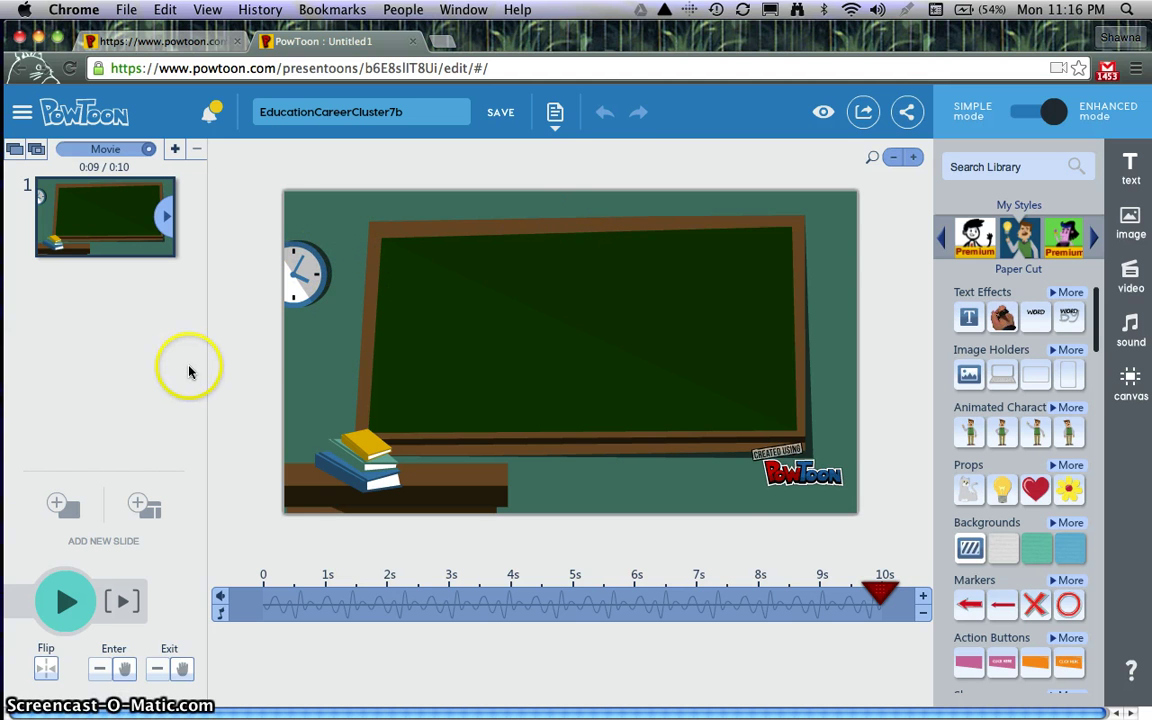
# Expand the animated characters and add the Mom Pointing, Mom Stand and Mom Happy figures to the slide
pyautogui.click(1068, 408)
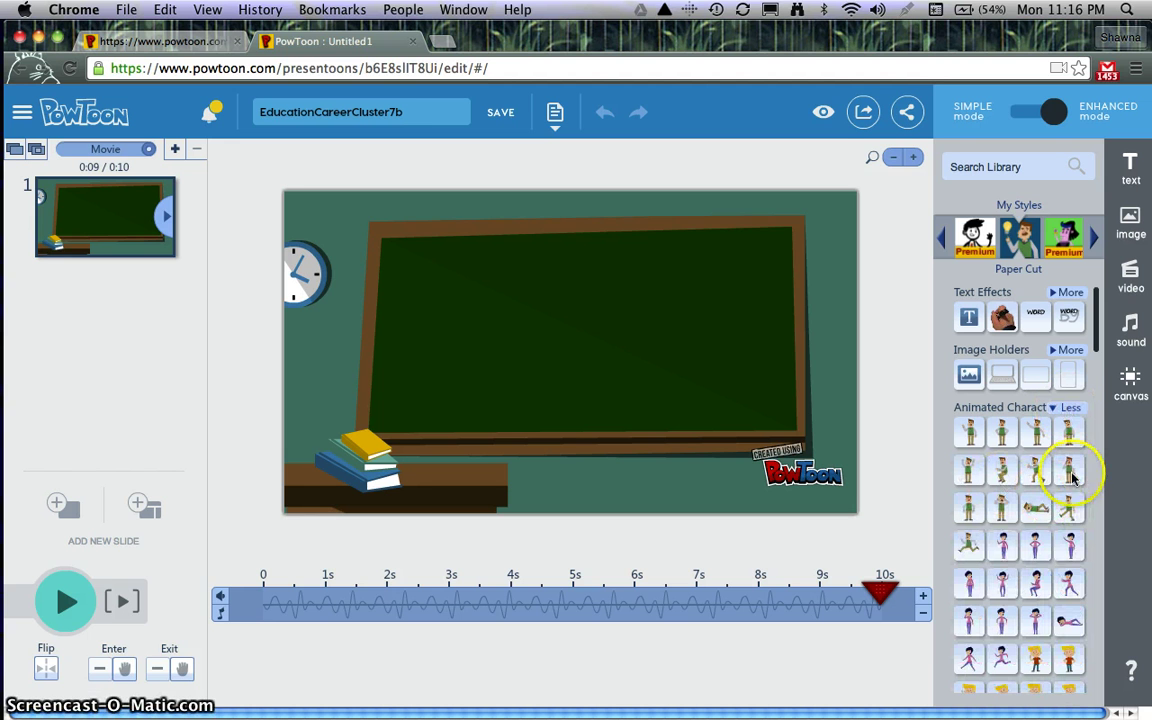
pyautogui.click(1070, 549)
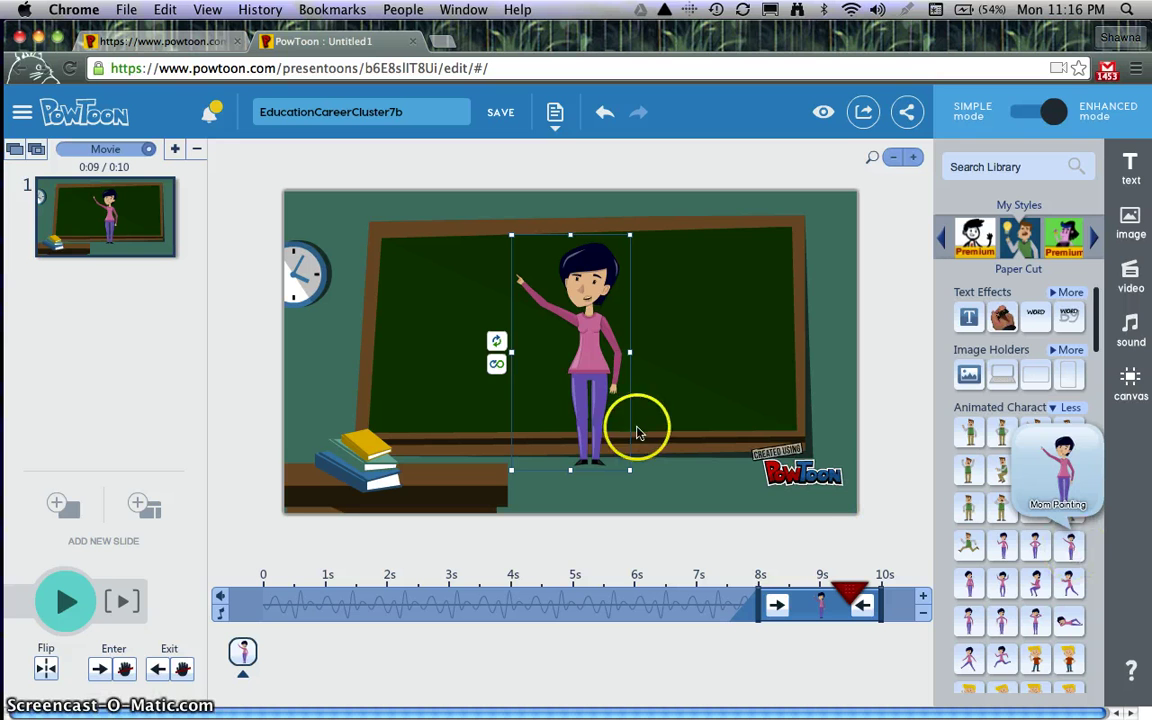
pyautogui.click(1038, 549)
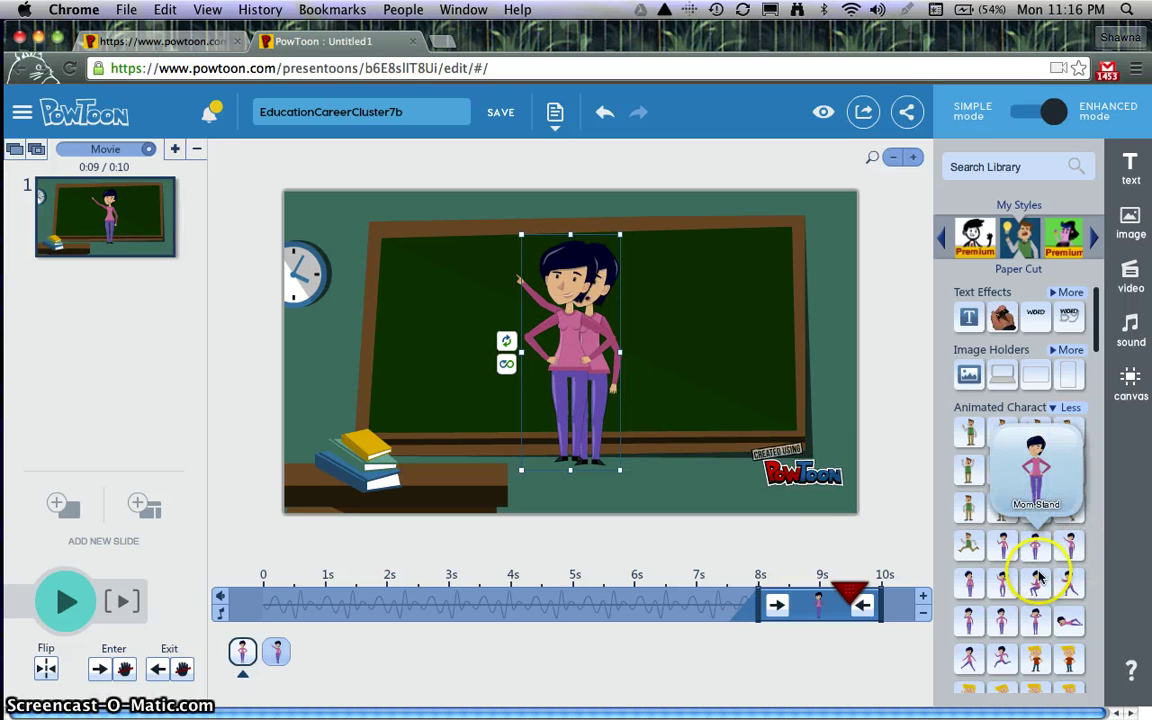
pyautogui.click(1006, 588)
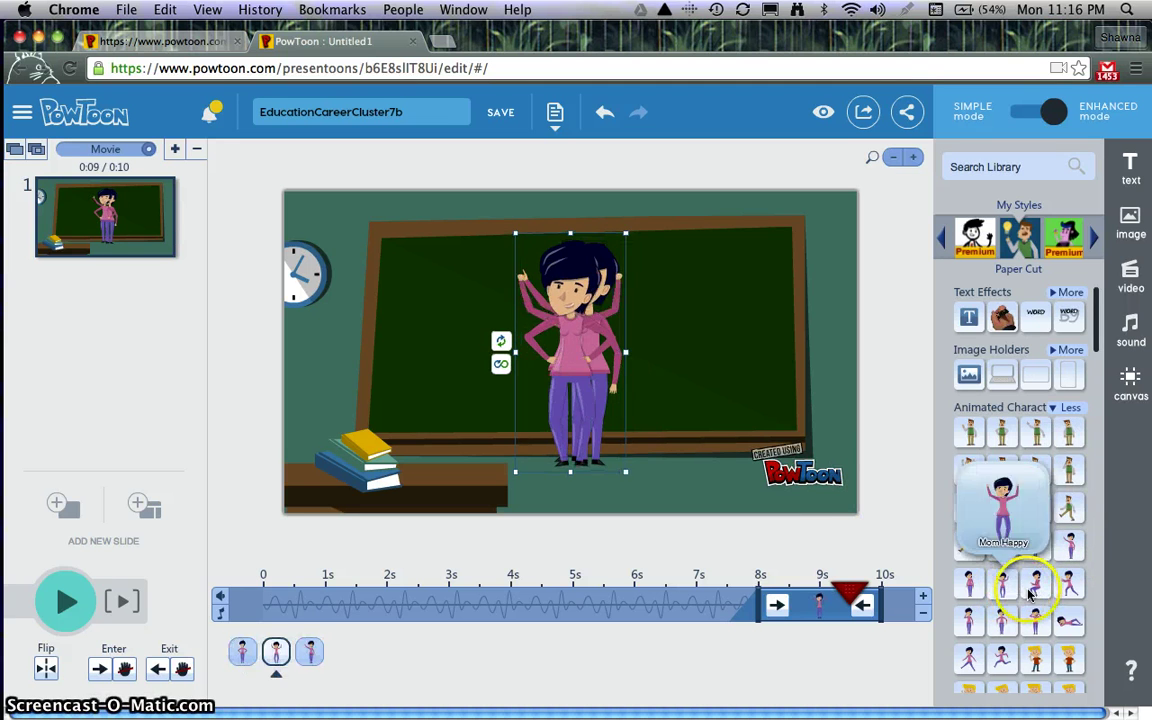
# Spread the overlapping mom figures across the chalkboard, with the seated one far right, Mom Happy at left and Mom Stand right of centre
pyautogui.moveTo(589, 428); pyautogui.dragTo(778, 341)
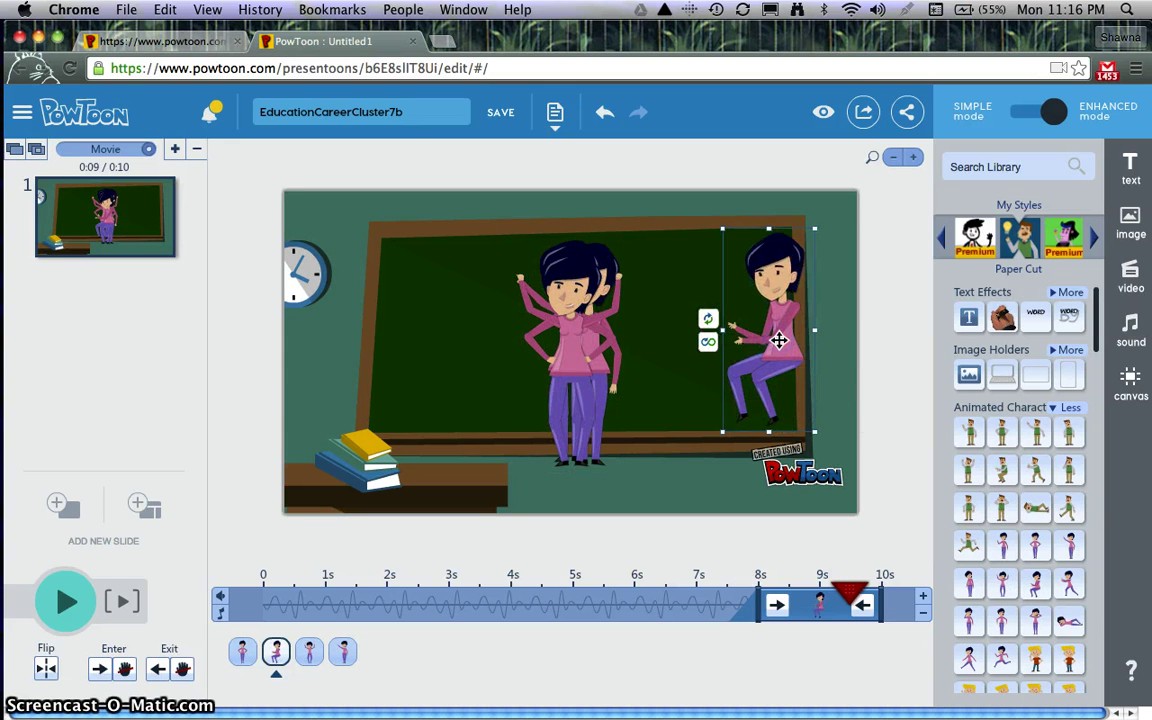
pyautogui.click(572, 347)
pyautogui.moveTo(572, 347); pyautogui.dragTo(401, 331)
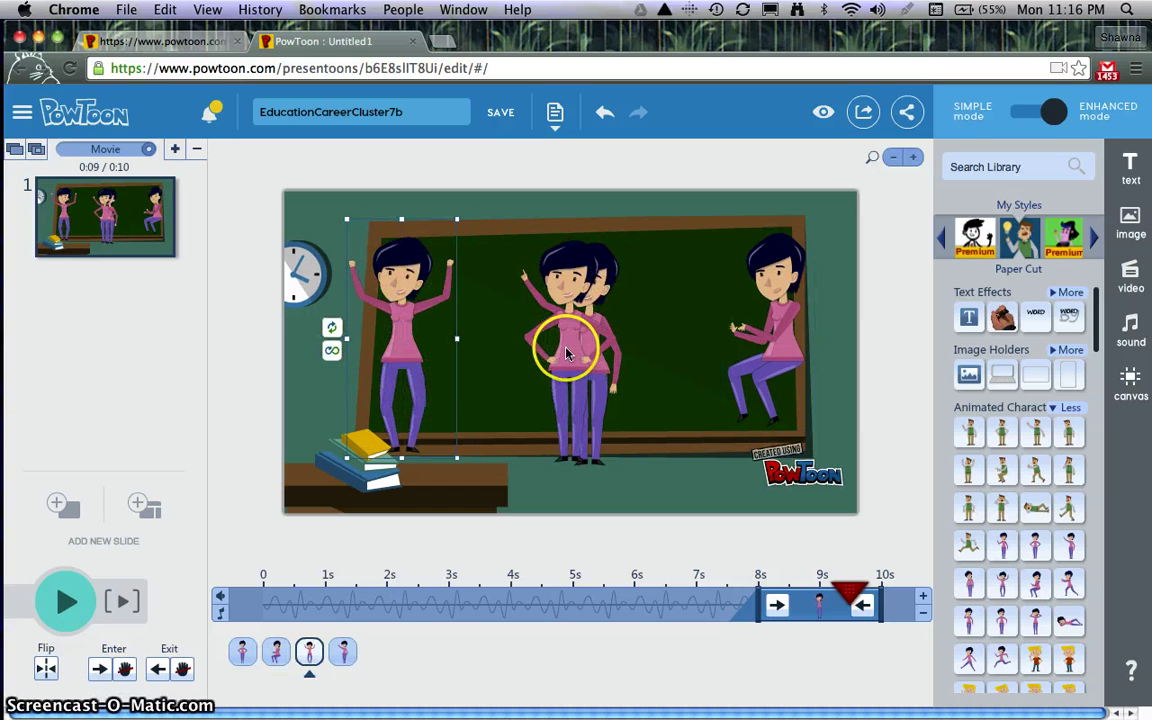
pyautogui.moveTo(568, 342); pyautogui.dragTo(681, 381)
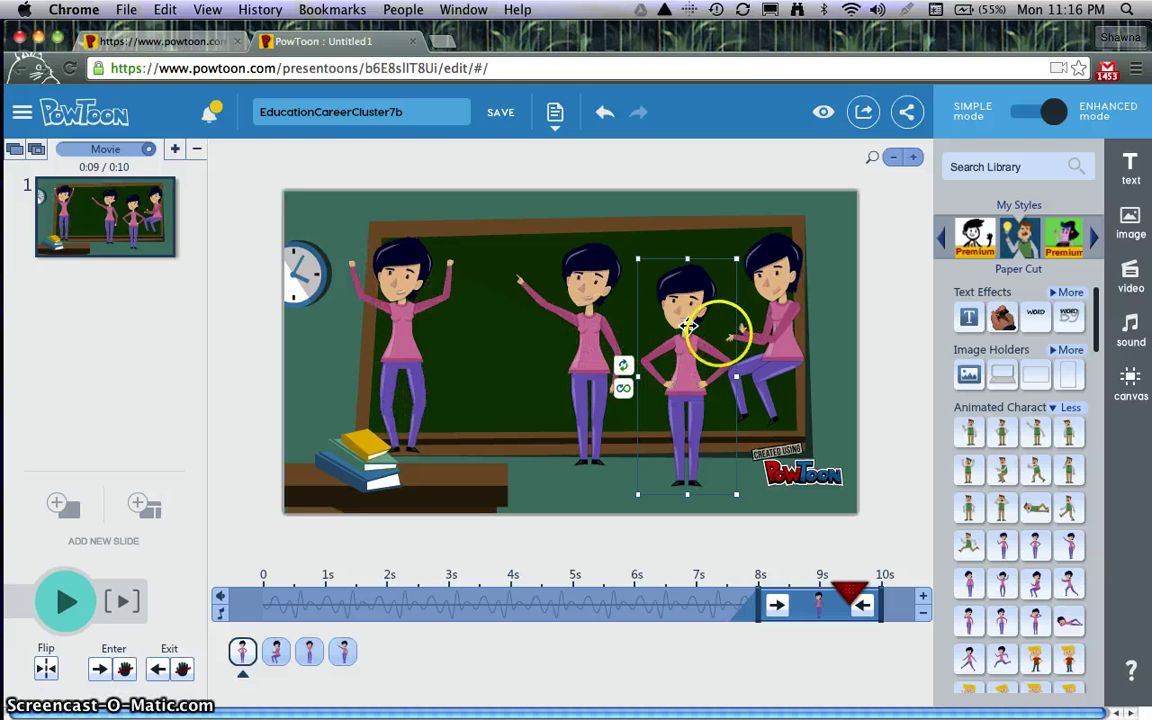
# Delete the pointing, standing and seated mom figures, and move Mom Happy to the chalkboard's lower right corner
pyautogui.click(589, 346)
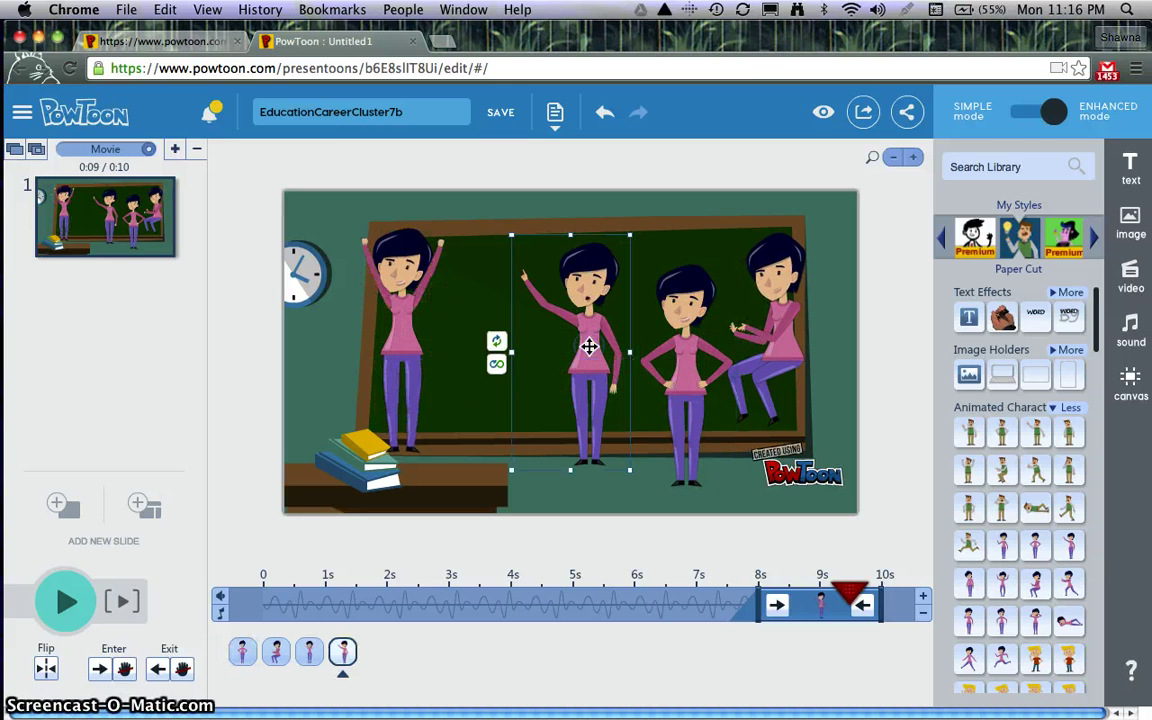
pyautogui.press('Delete')
pyautogui.click(679, 369)
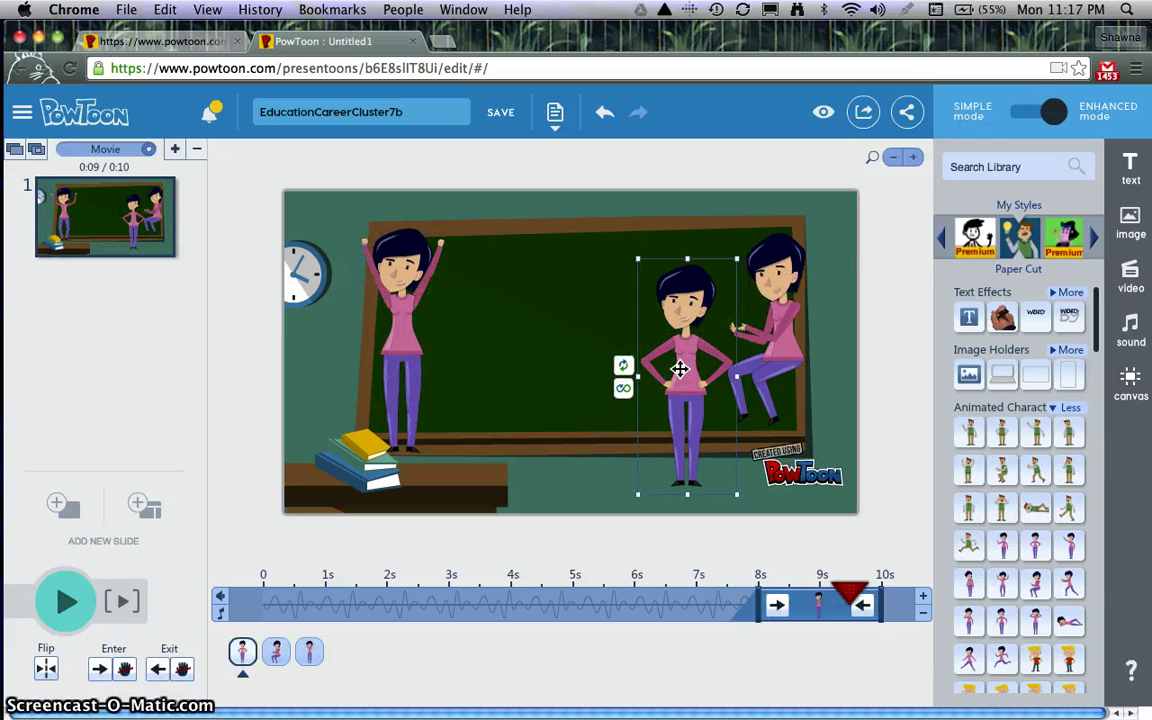
pyautogui.press('Delete')
pyautogui.click(778, 325)
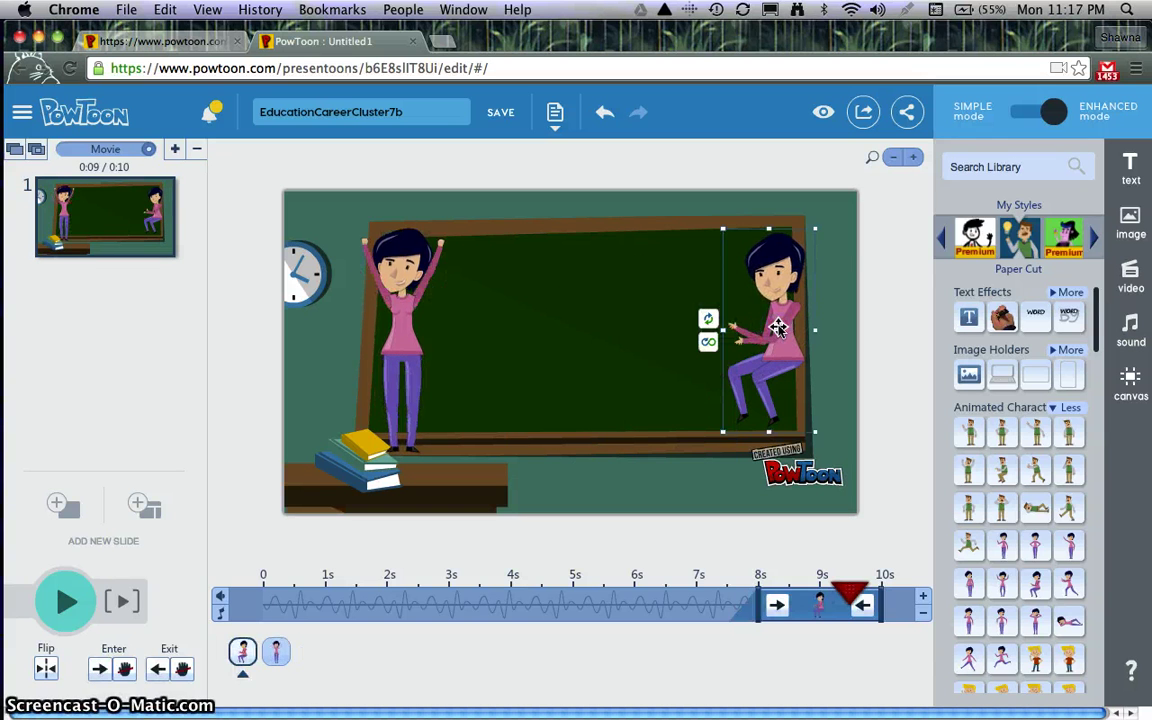
pyautogui.press('Delete')
pyautogui.click(395, 305)
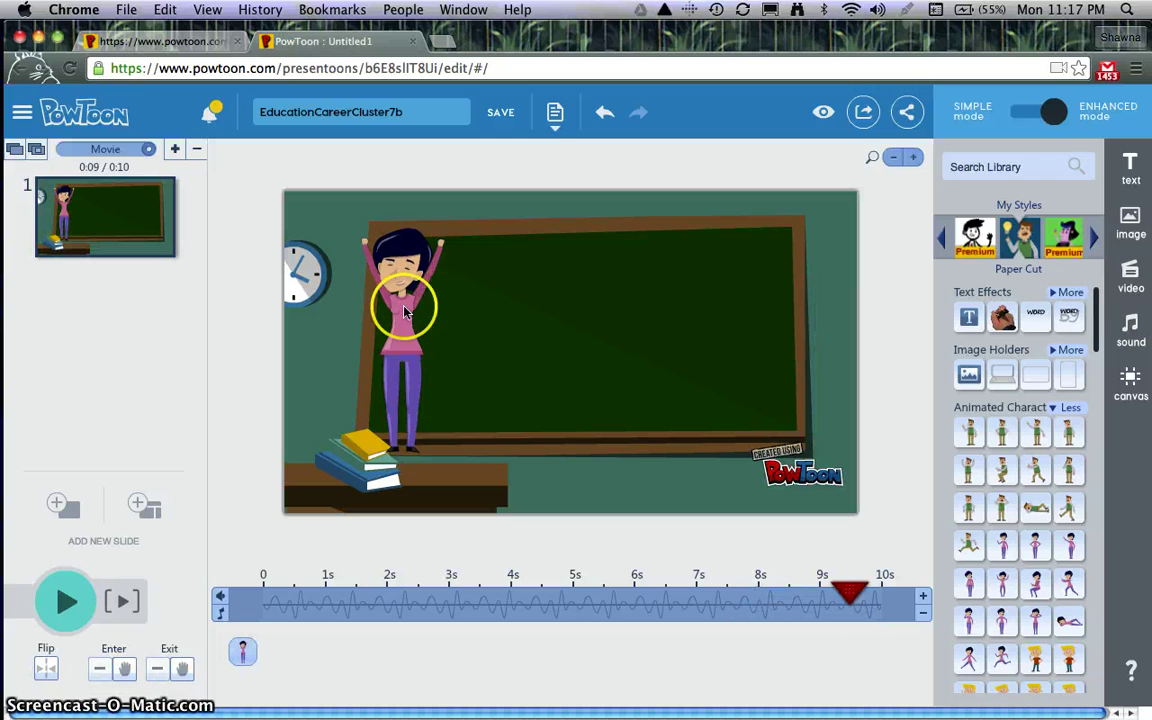
pyautogui.moveTo(390, 310); pyautogui.dragTo(731, 424)
# Preview the slide while lowering the computer's sound volume
pyautogui.click(128, 604)
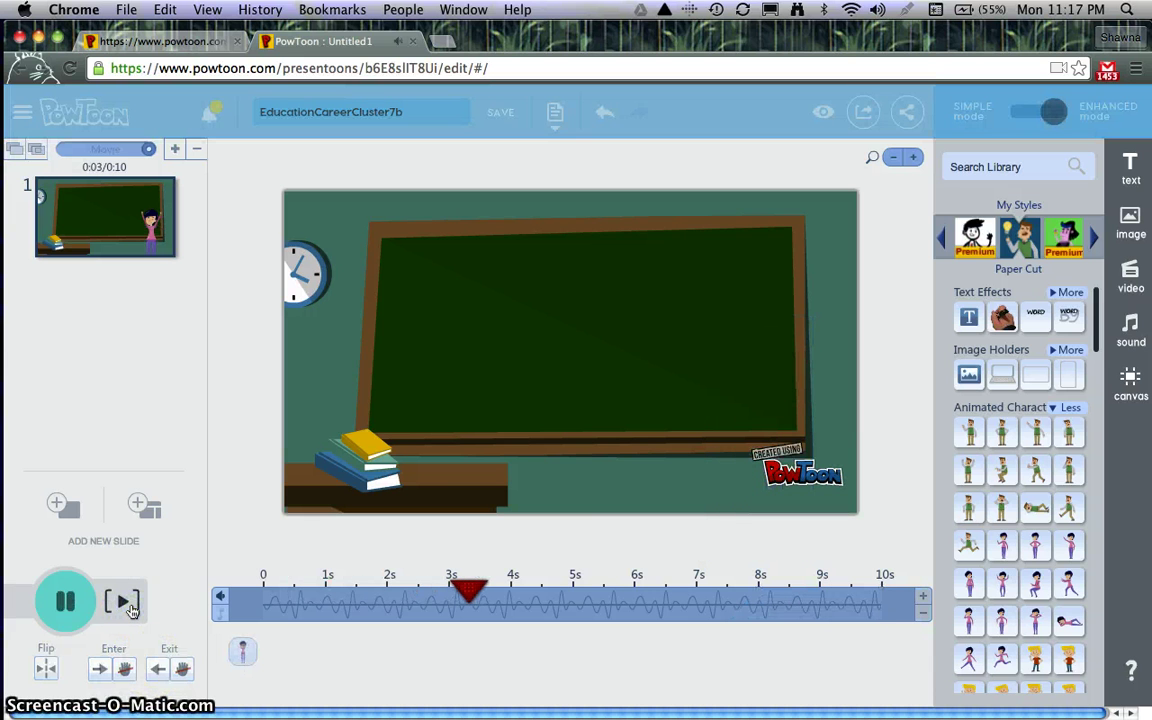
pyautogui.press('XF86AudioLowerVolume')
pyautogui.press('XF86AudioLowerVolume')
pyautogui.press('XF86AudioLowerVolume')
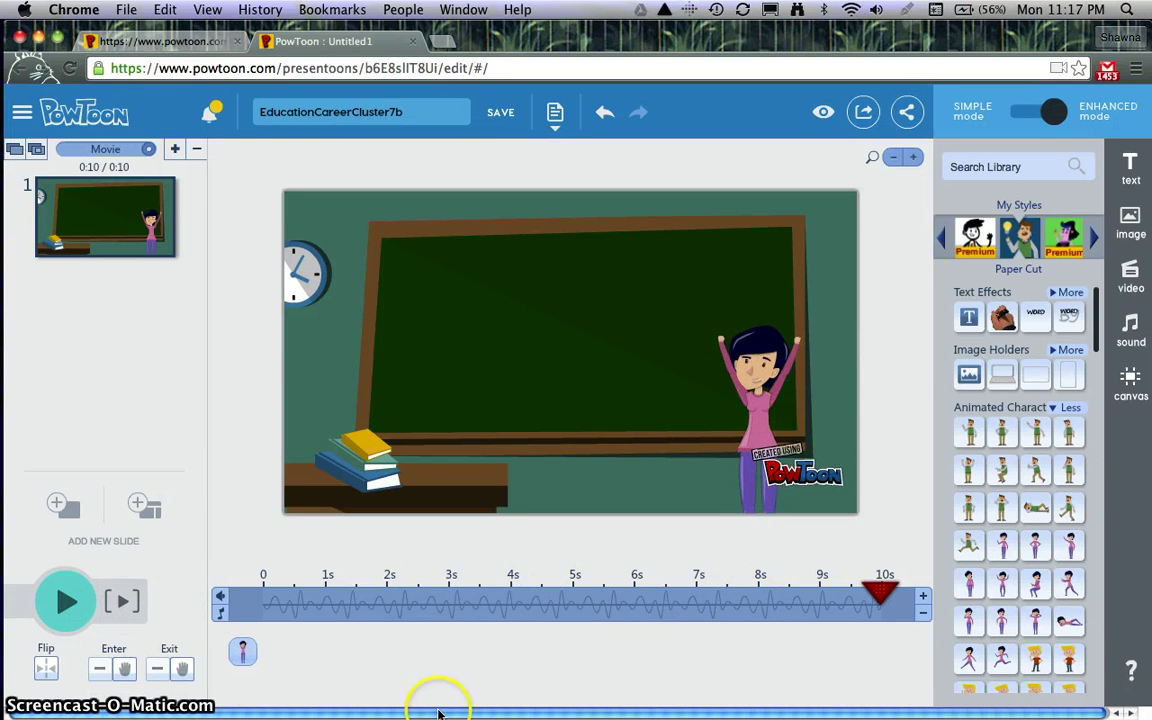
# Extend Mom Happy's time on the slide so that she enters at about 0.5 seconds
pyautogui.click(242, 658)
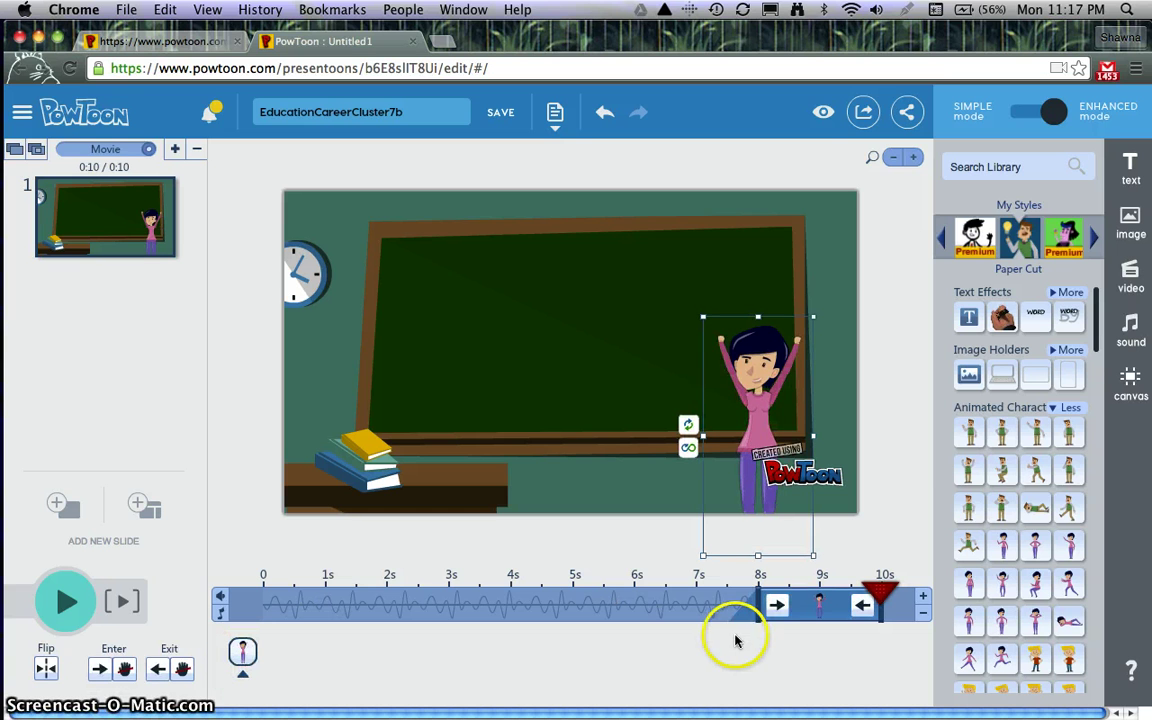
pyautogui.moveTo(752, 610); pyautogui.dragTo(252, 607)
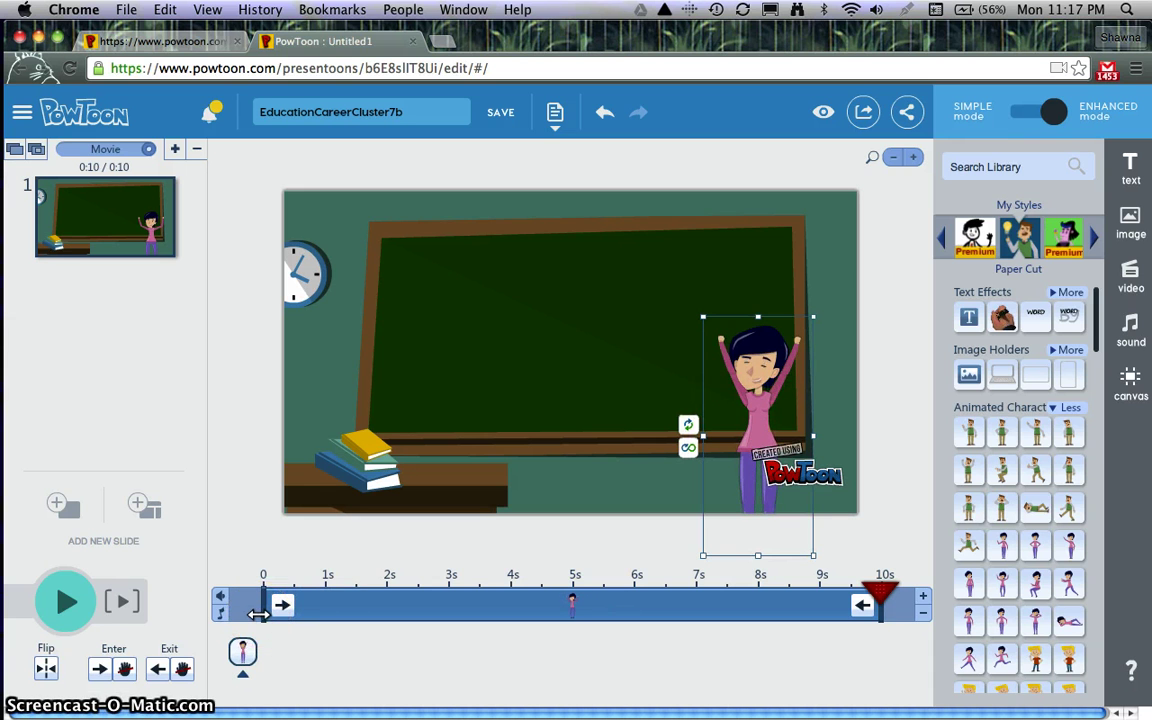
pyautogui.moveTo(258, 614); pyautogui.dragTo(294, 617)
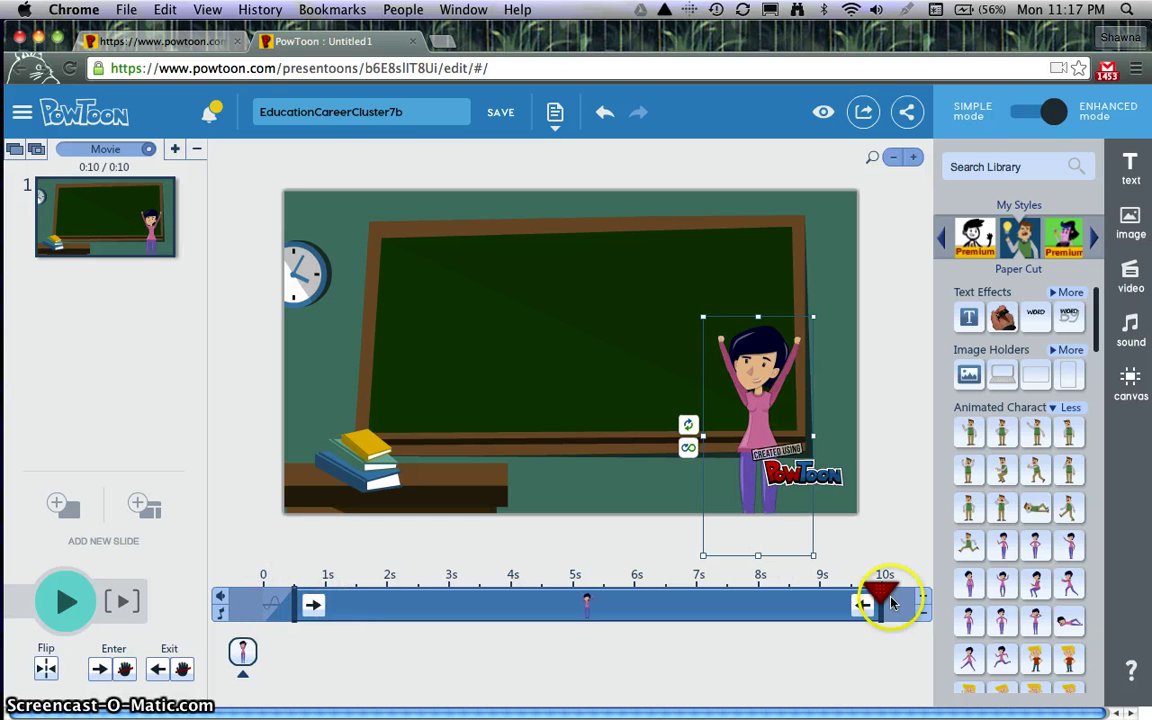
# Play the slide from 0 seconds to check Mom Happy's earlier entrance, and pause it after she enters
pyautogui.moveTo(878, 592); pyautogui.dragTo(222, 596)
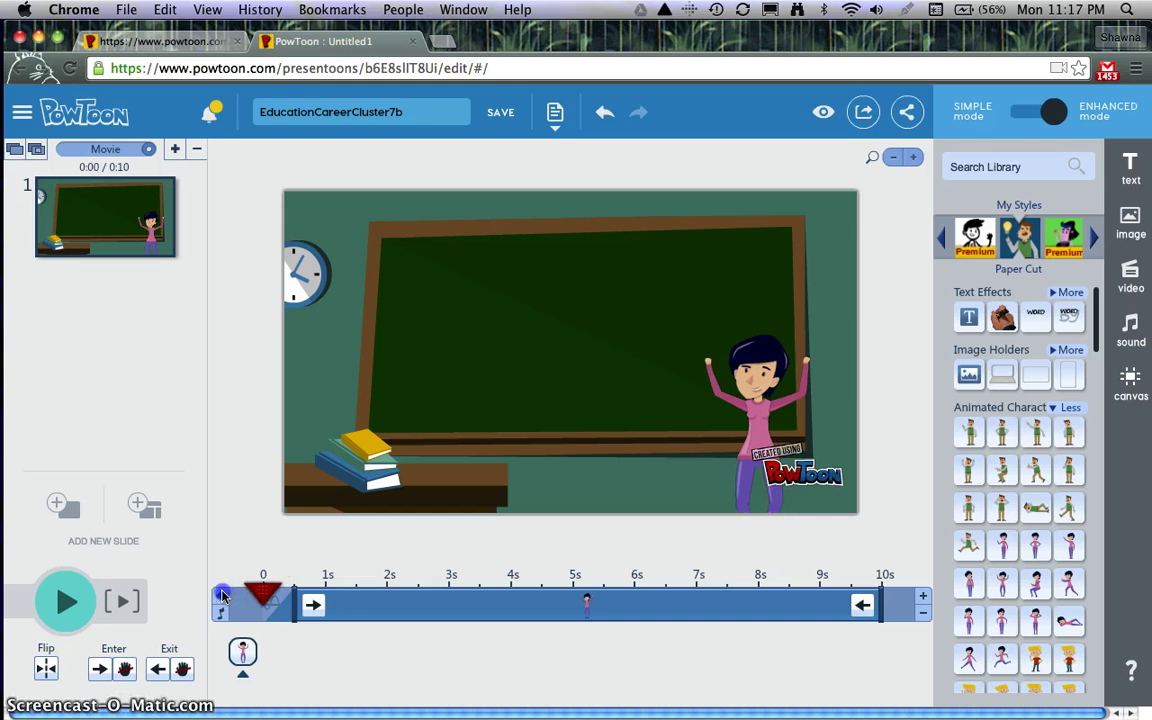
pyautogui.click(64, 605)
pyautogui.click(64, 605)
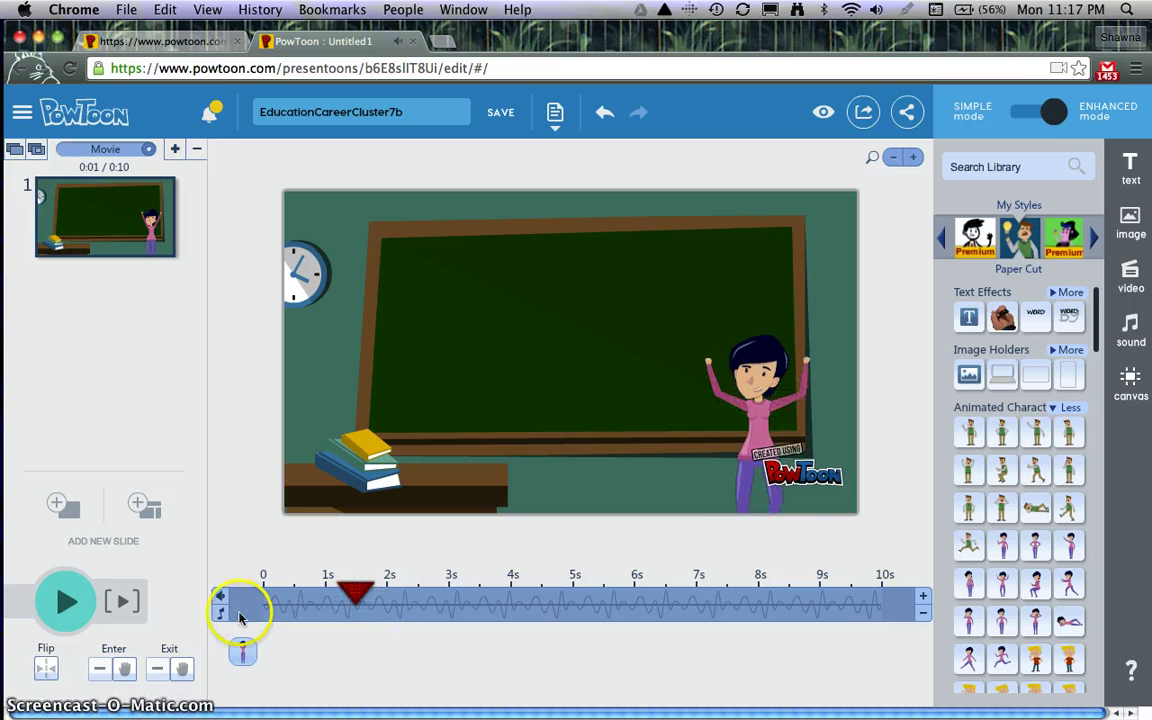
# Set Mom Happy's entrance effect to Left and preview it briefly
pyautogui.click(247, 652)
pyautogui.click(311, 605)
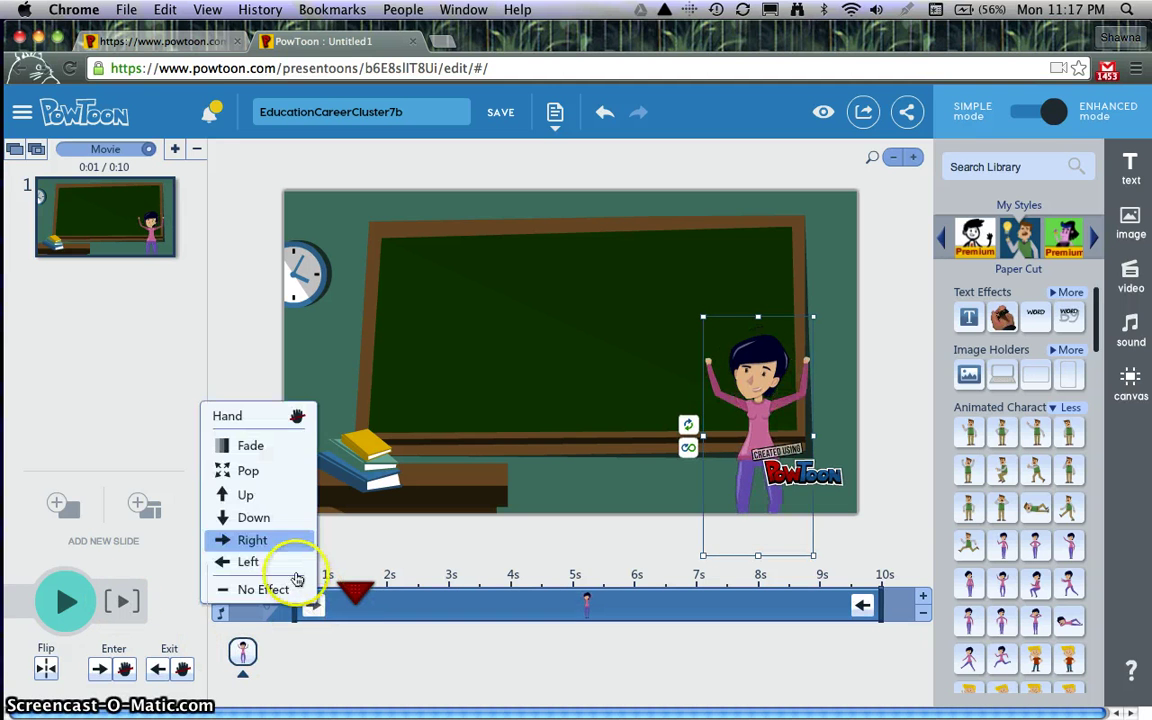
pyautogui.click(268, 562)
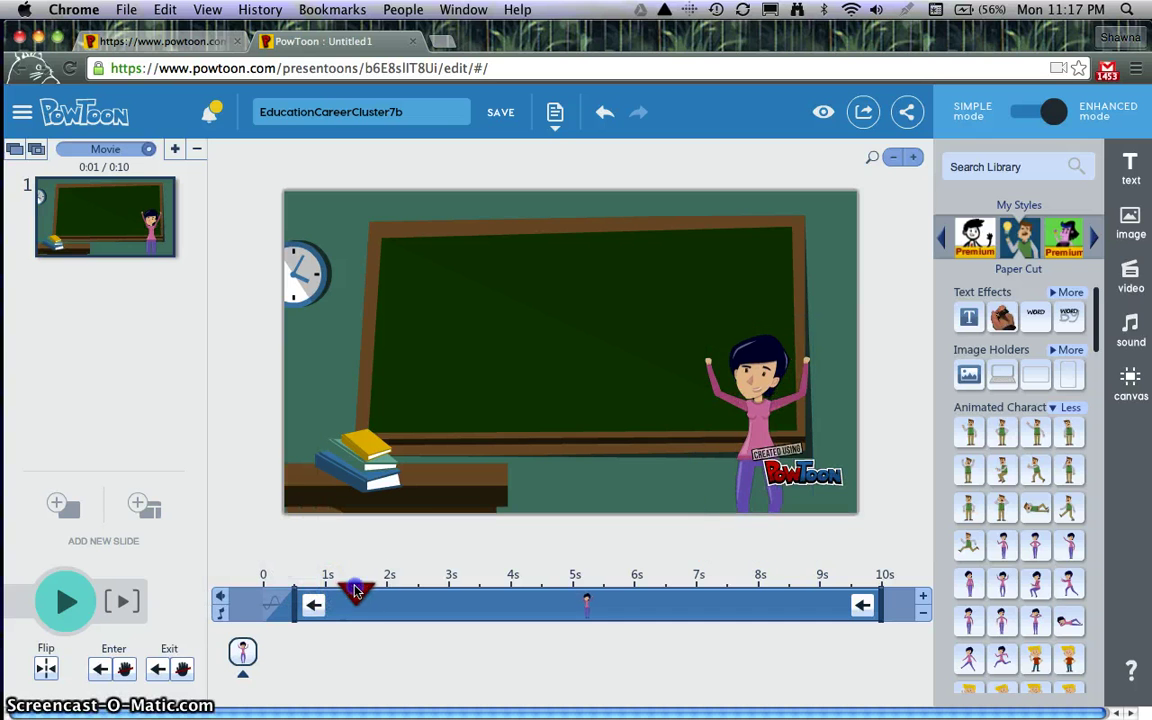
pyautogui.click(67, 602)
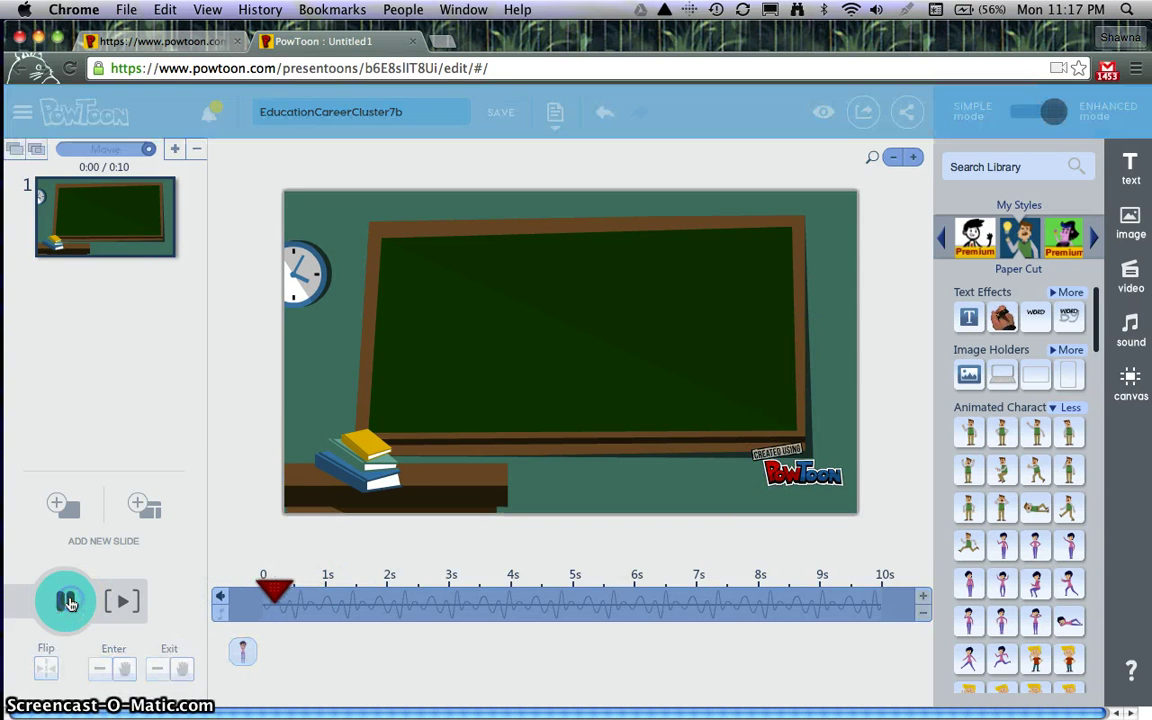
pyautogui.click(405, 455)
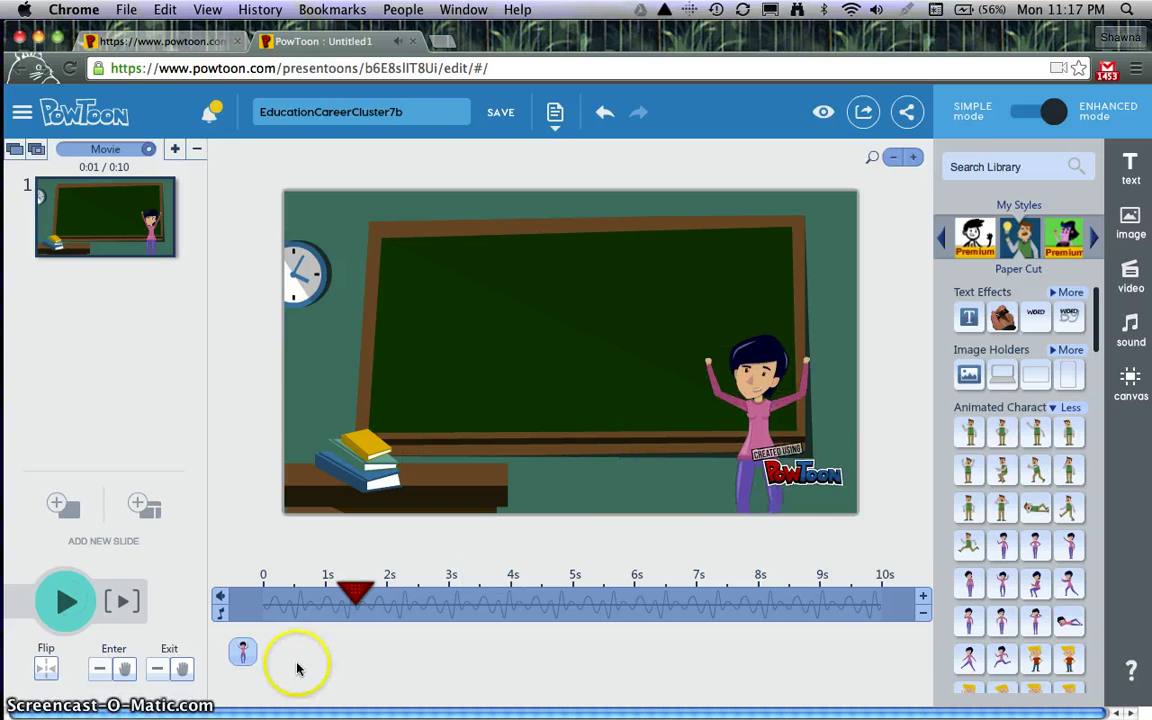
# Set Mom Happy's entrance effect to Down and preview it from the start of the slide
pyautogui.click(240, 652)
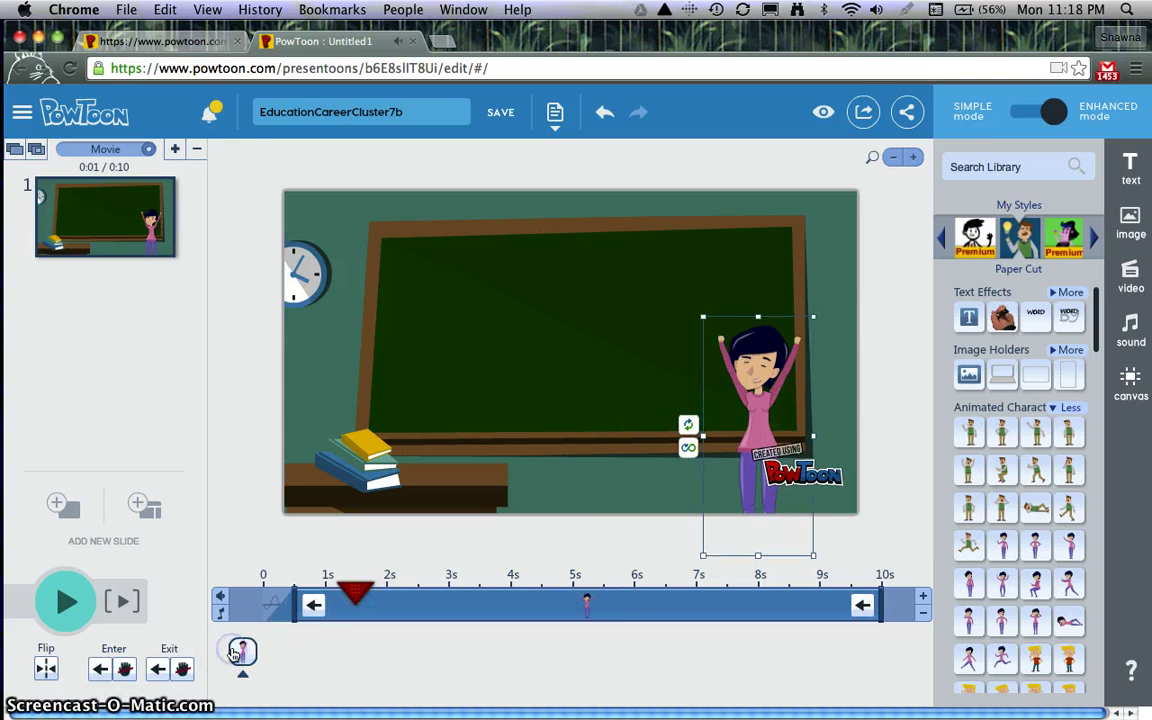
pyautogui.click(312, 605)
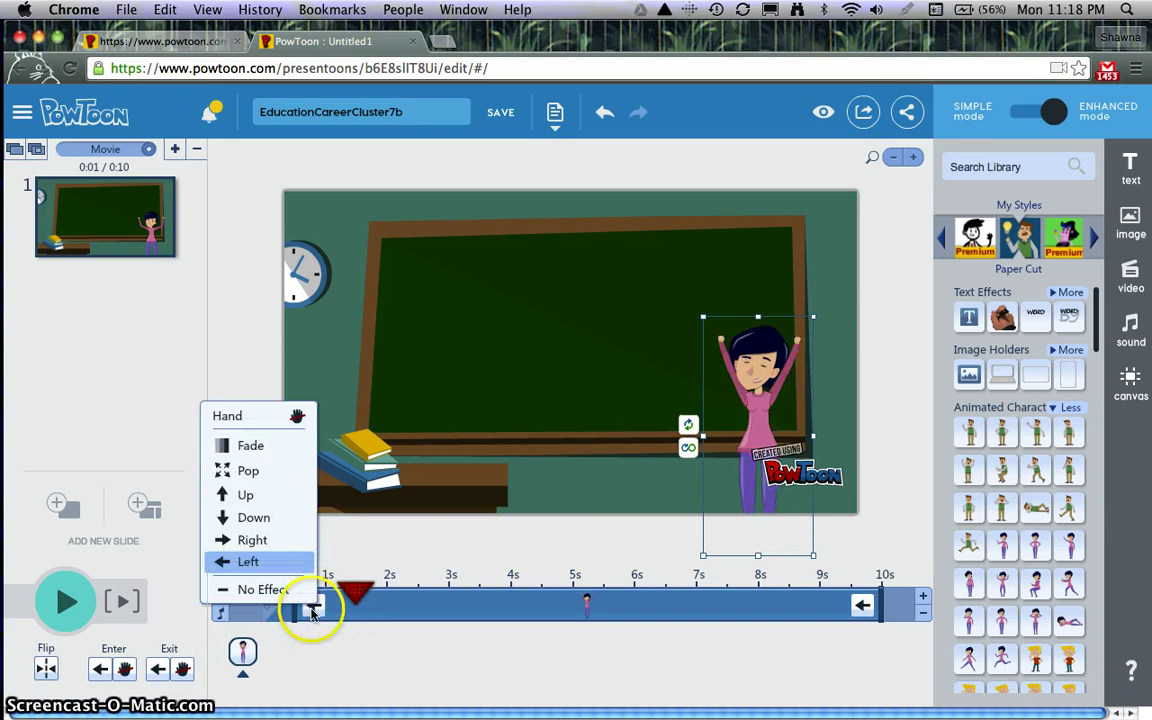
pyautogui.click(255, 518)
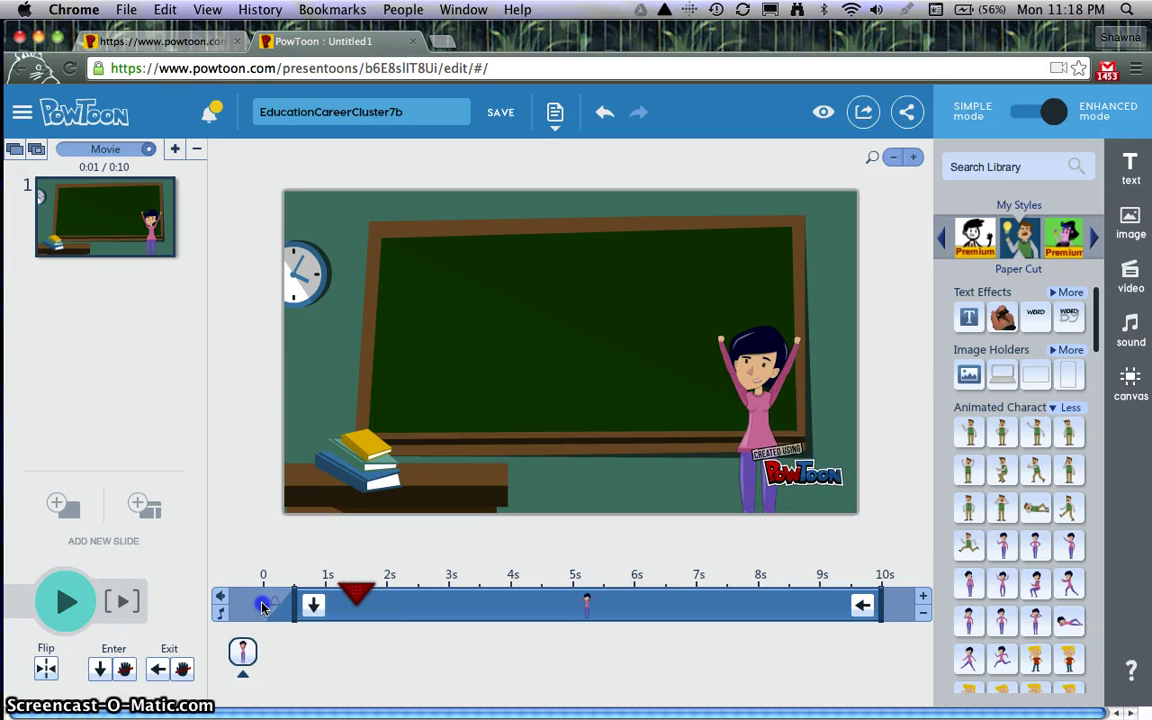
pyautogui.click(106, 600)
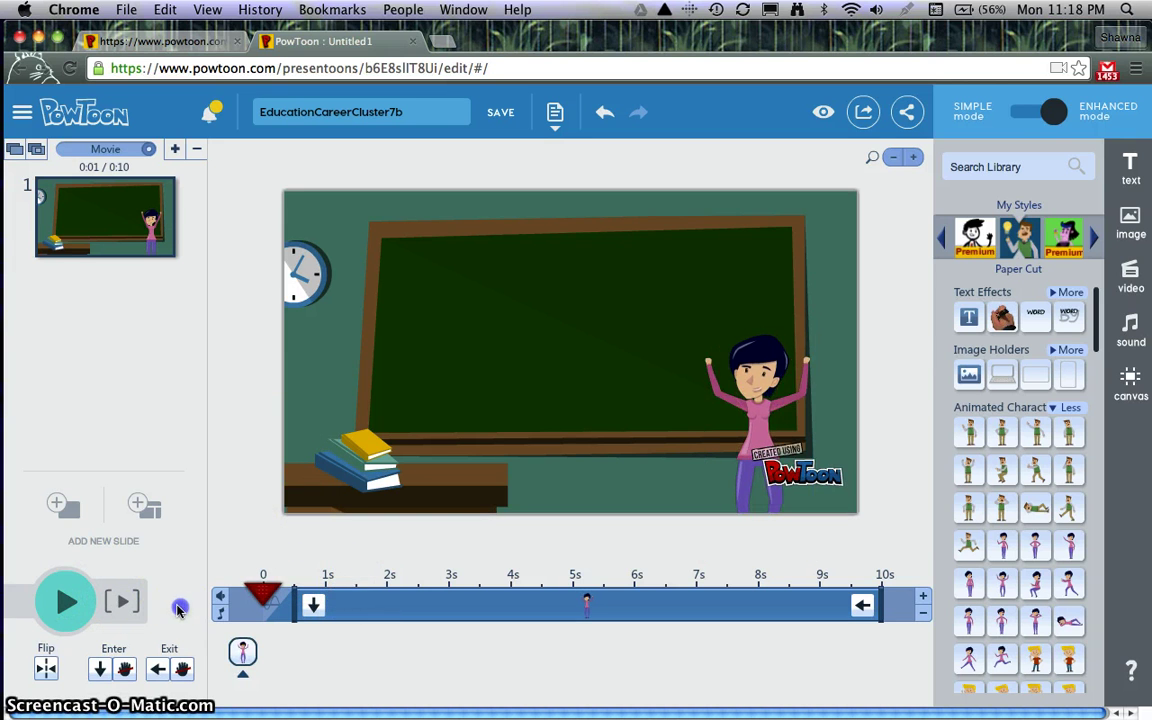
pyautogui.click(62, 600)
pyautogui.click(64, 600)
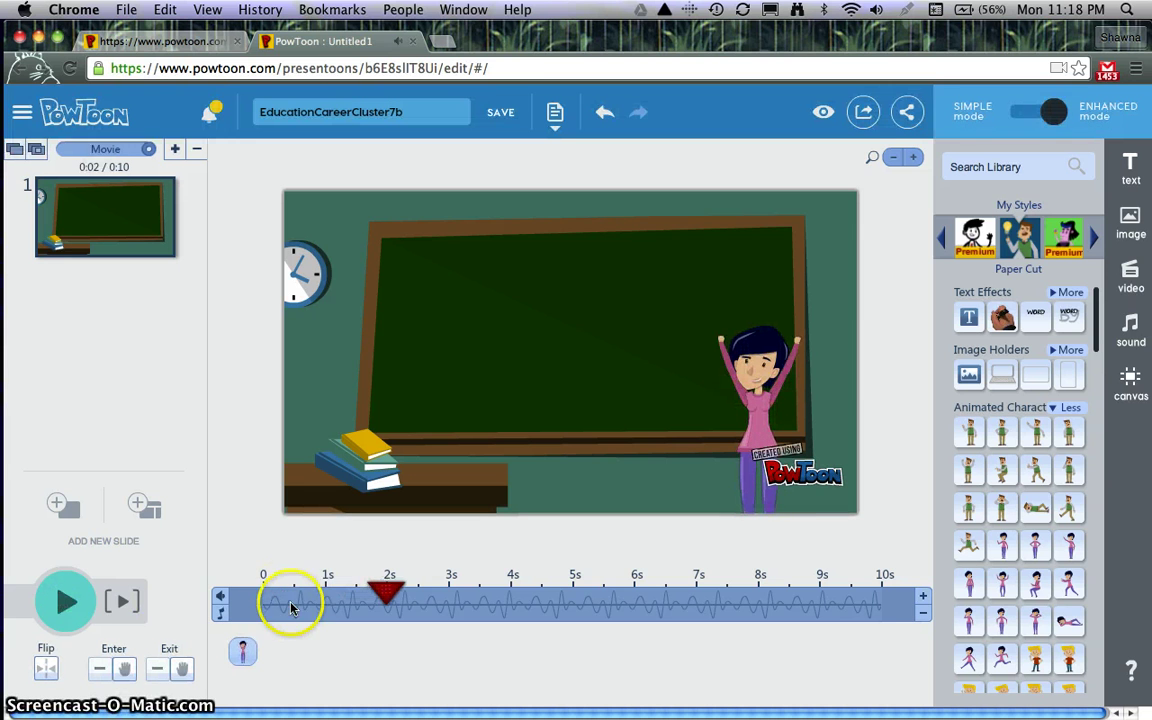
# Set Mom Happy's exit effect to No Effect, keeping her entrance effect as Down
pyautogui.click(247, 654)
pyautogui.click(318, 605)
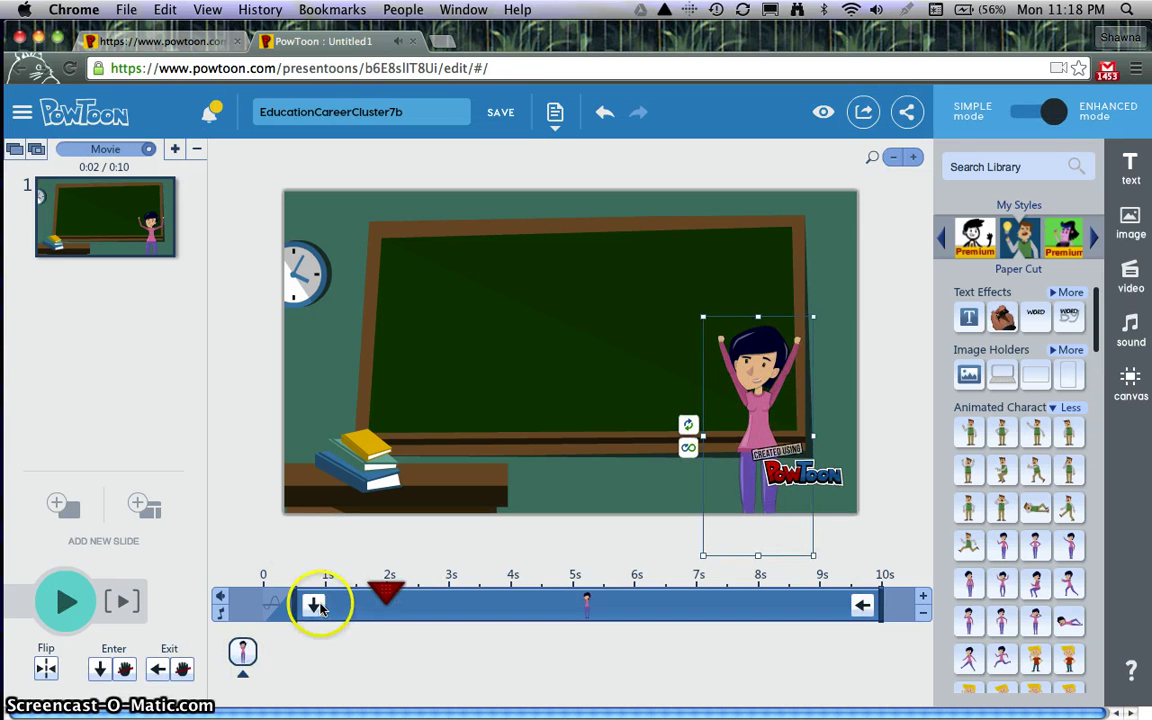
pyautogui.click(240, 654)
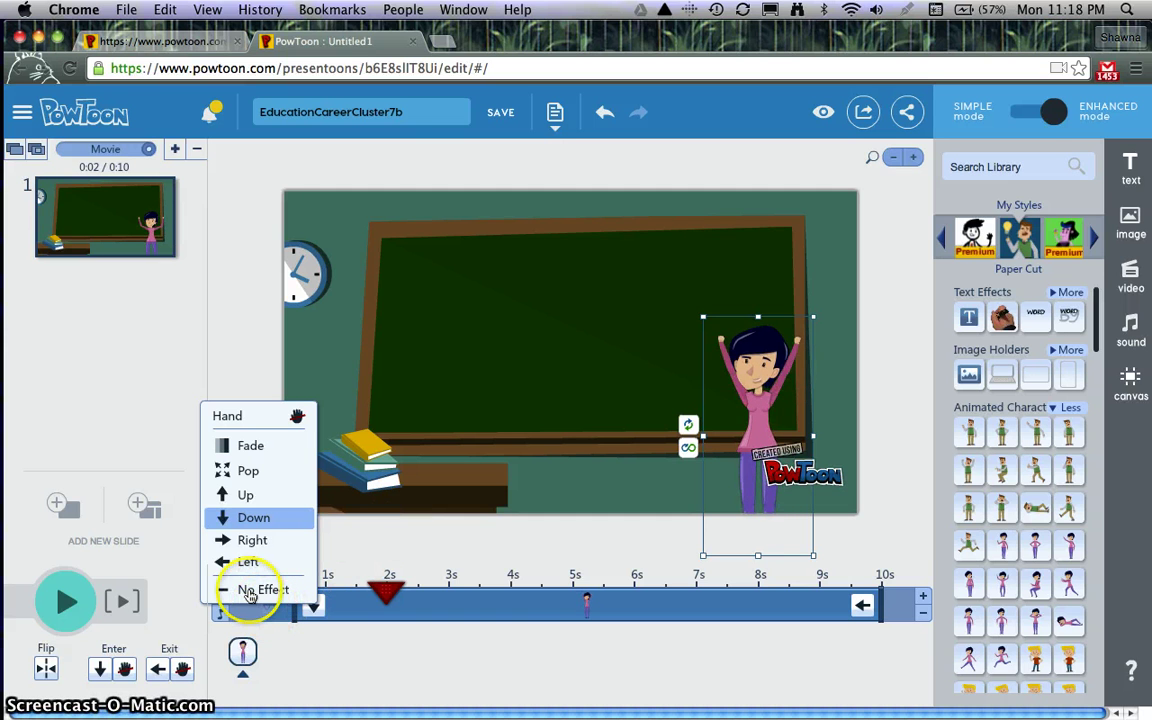
pyautogui.click(865, 607)
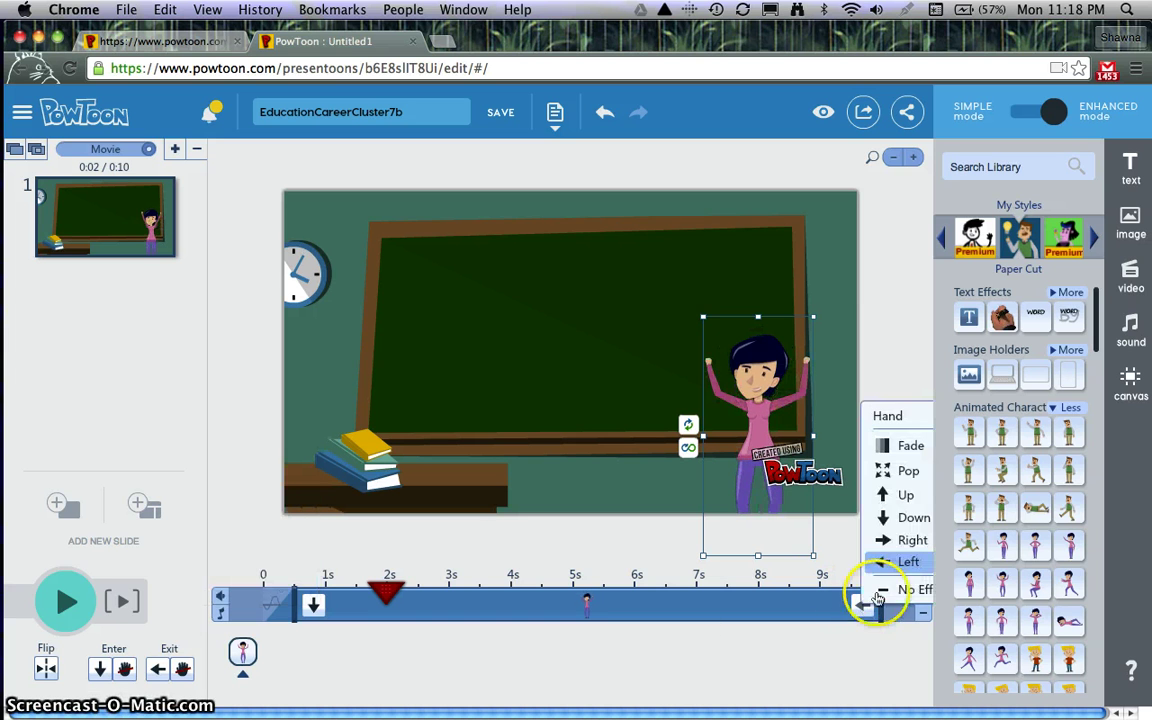
pyautogui.click(893, 589)
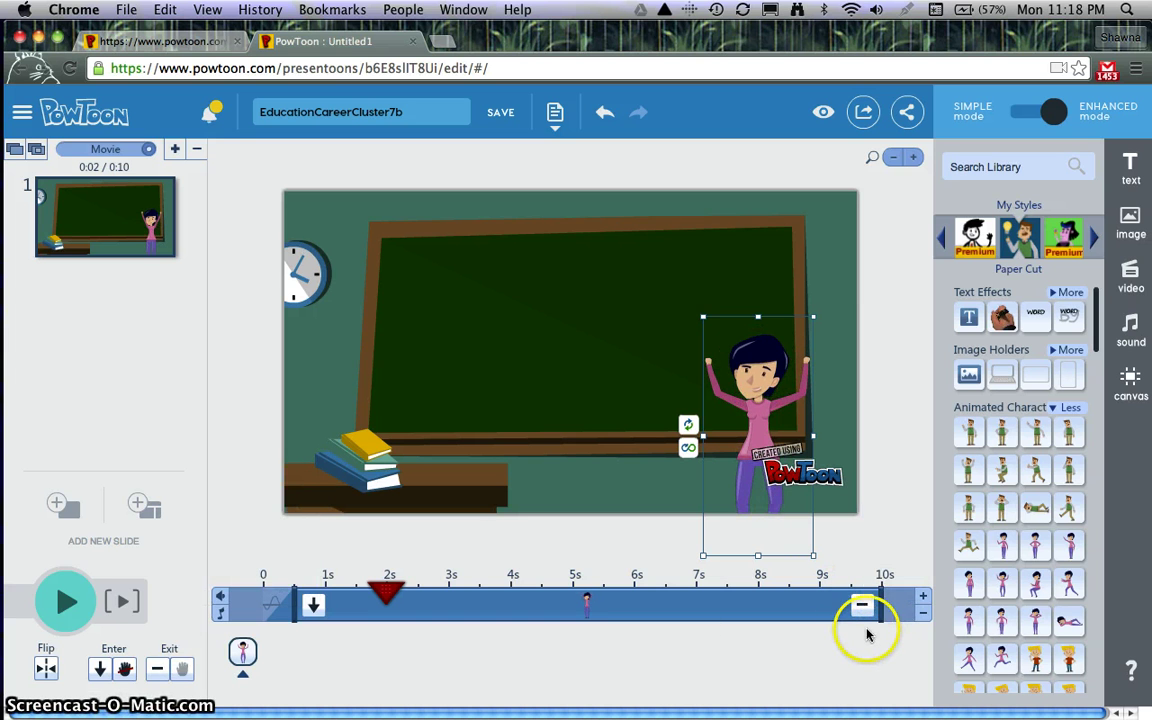
# Play the slide from 0 seconds to check Mom Happy's animation, and pause it once she has entered
pyautogui.moveTo(389, 590); pyautogui.dragTo(180, 576)
pyautogui.click(64, 600)
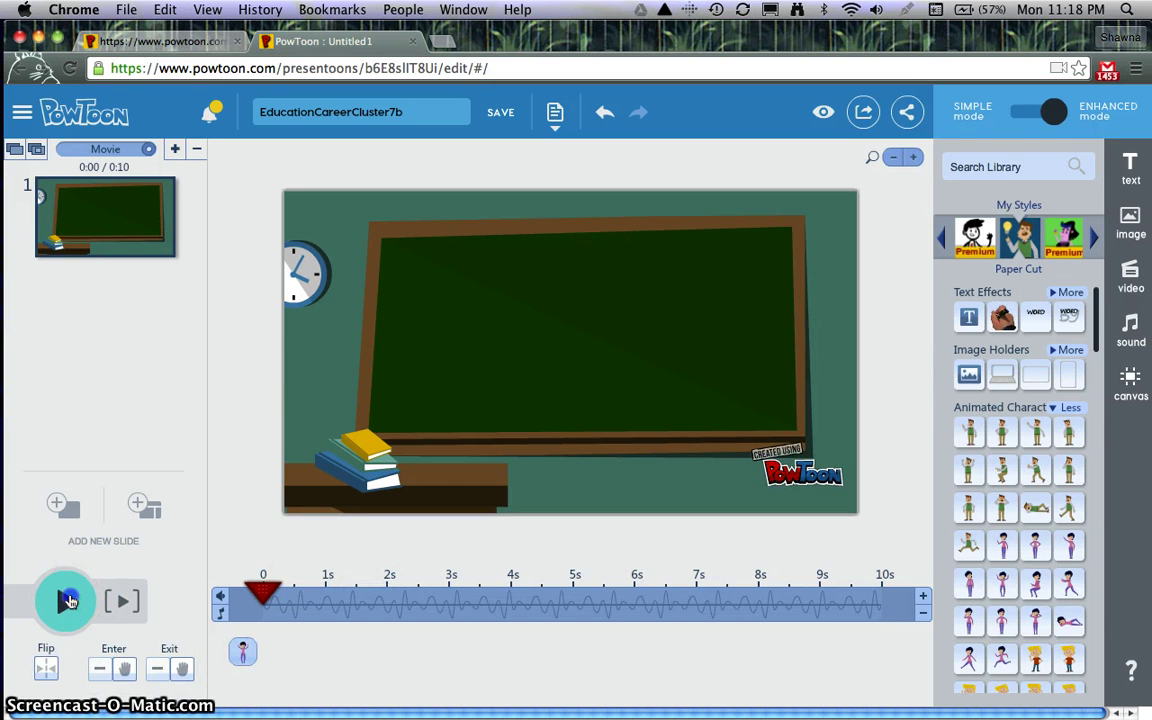
pyautogui.click(67, 600)
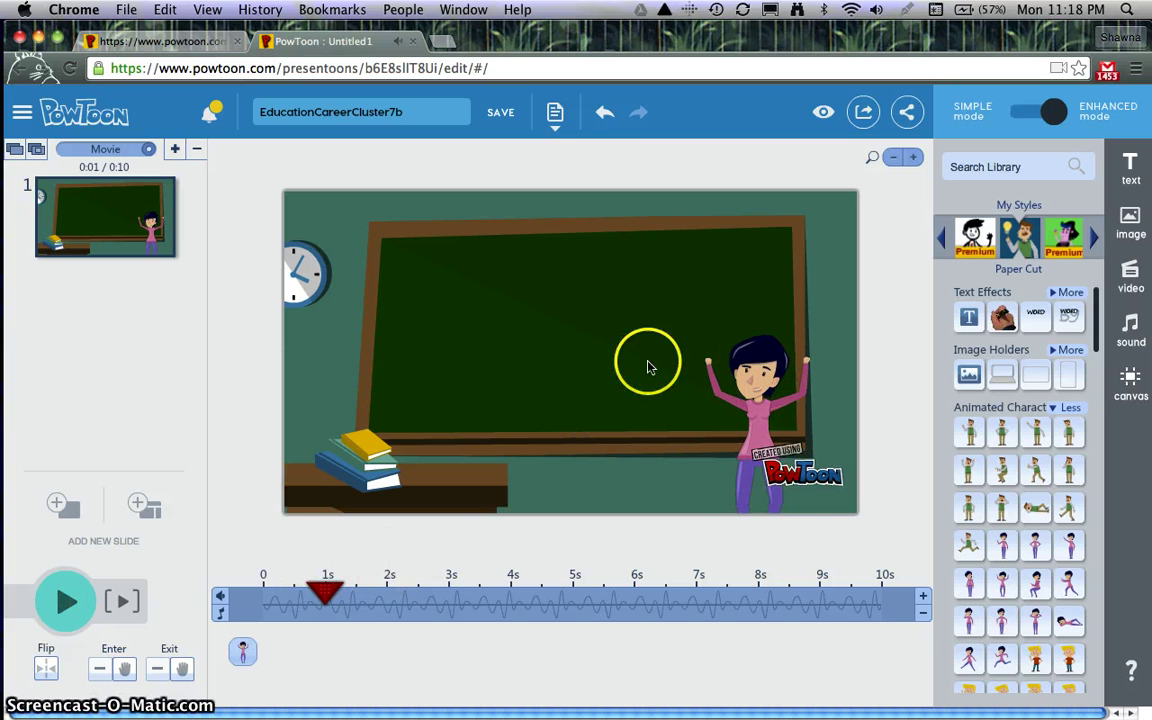
# Enlarge Mom Happy to about 1.6 times her size and lower her so her legs run past the slide's bottom edge
pyautogui.click(755, 432)
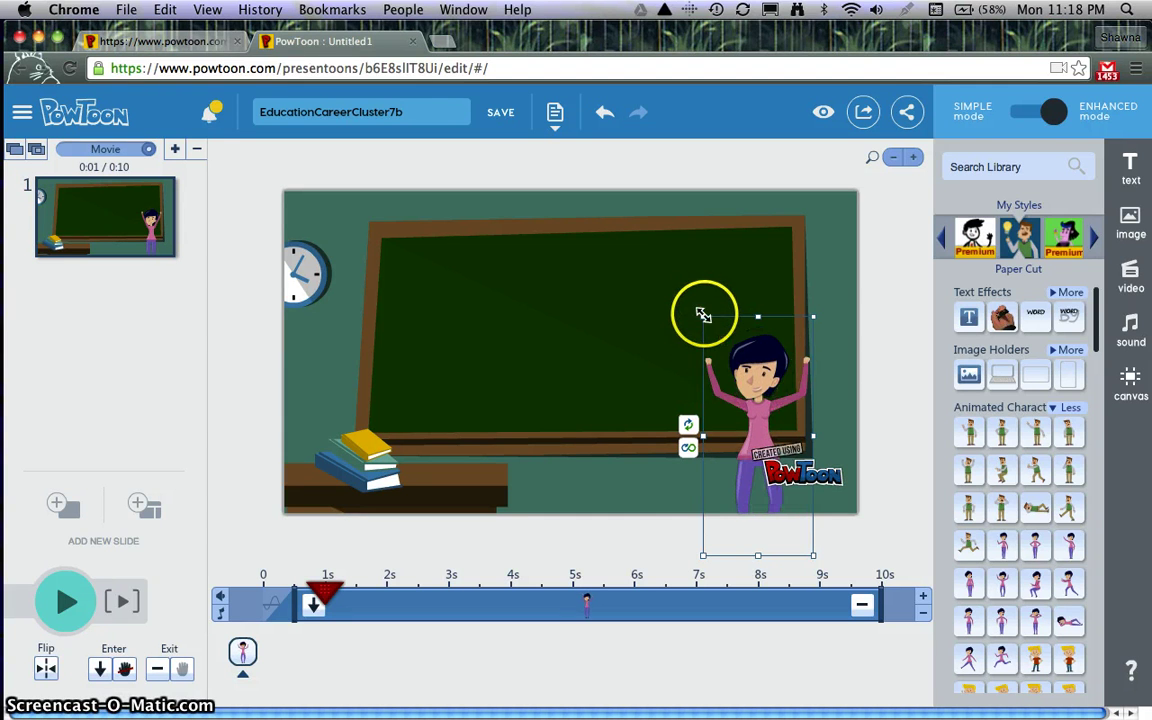
pyautogui.moveTo(704, 315); pyautogui.dragTo(541, 224)
pyautogui.click(765, 342)
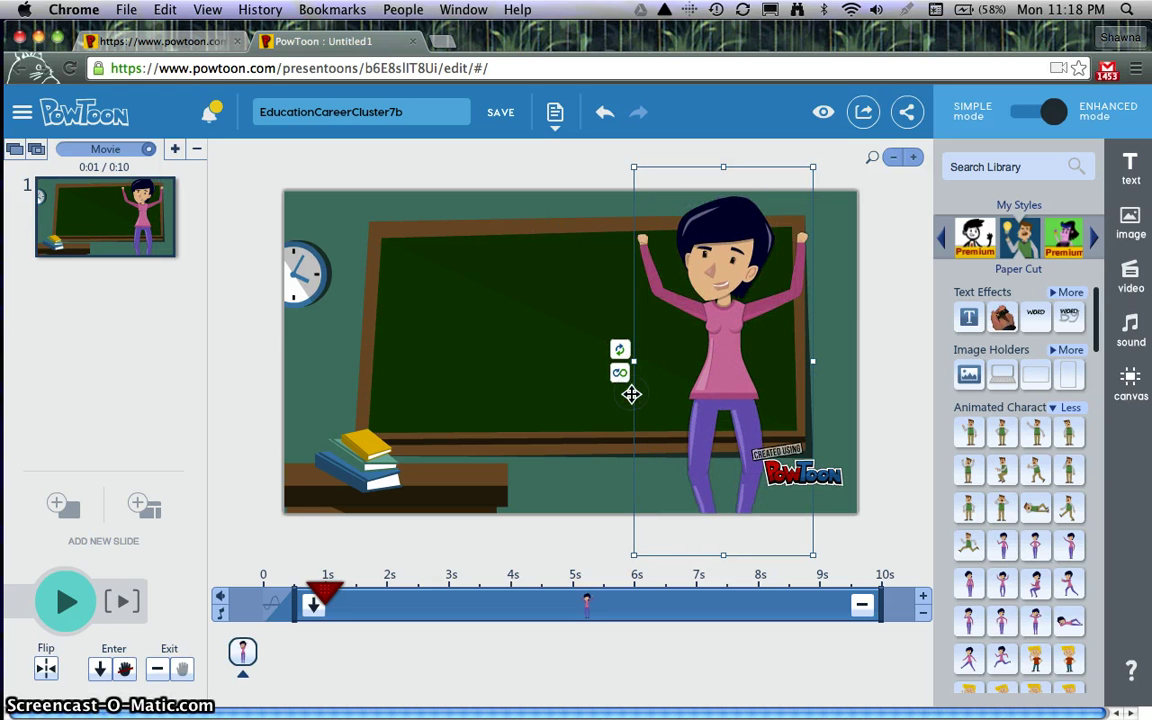
pyautogui.moveTo(636, 400); pyautogui.dragTo(667, 468)
pyautogui.moveTo(734, 380); pyautogui.dragTo(696, 391)
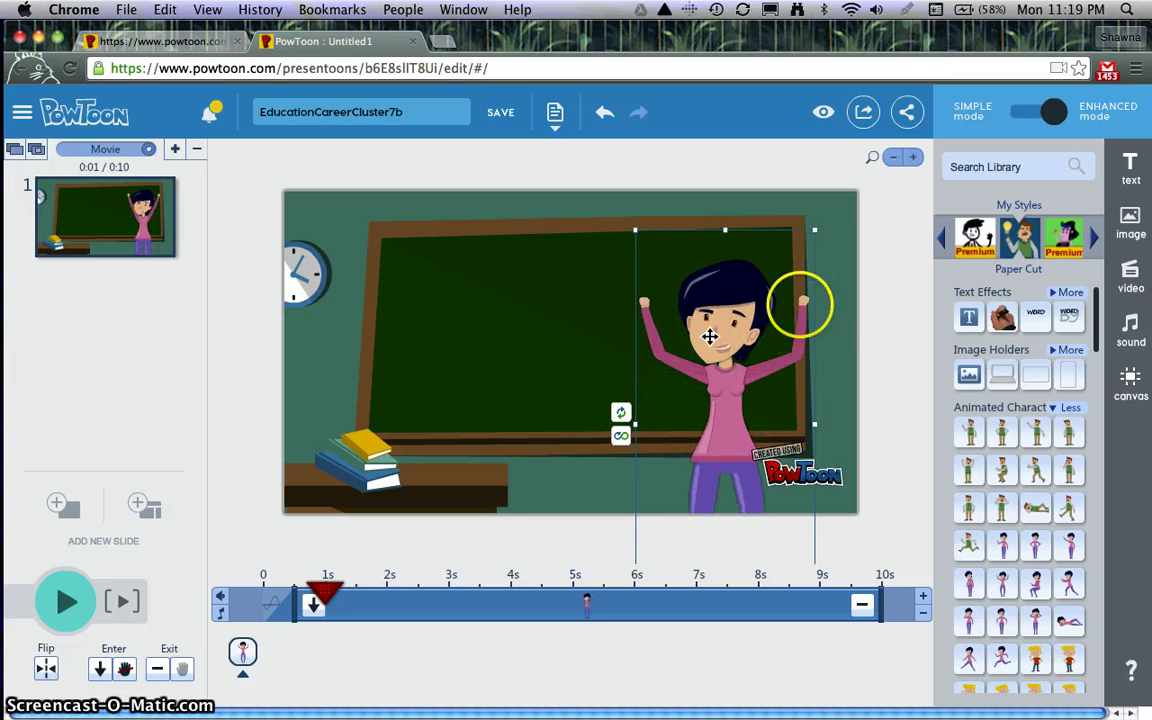
# Move Mom Happy across the slide in front of the desk and books, and flip her to face the chalkboard
pyautogui.moveTo(743, 357); pyautogui.dragTo(433, 359)
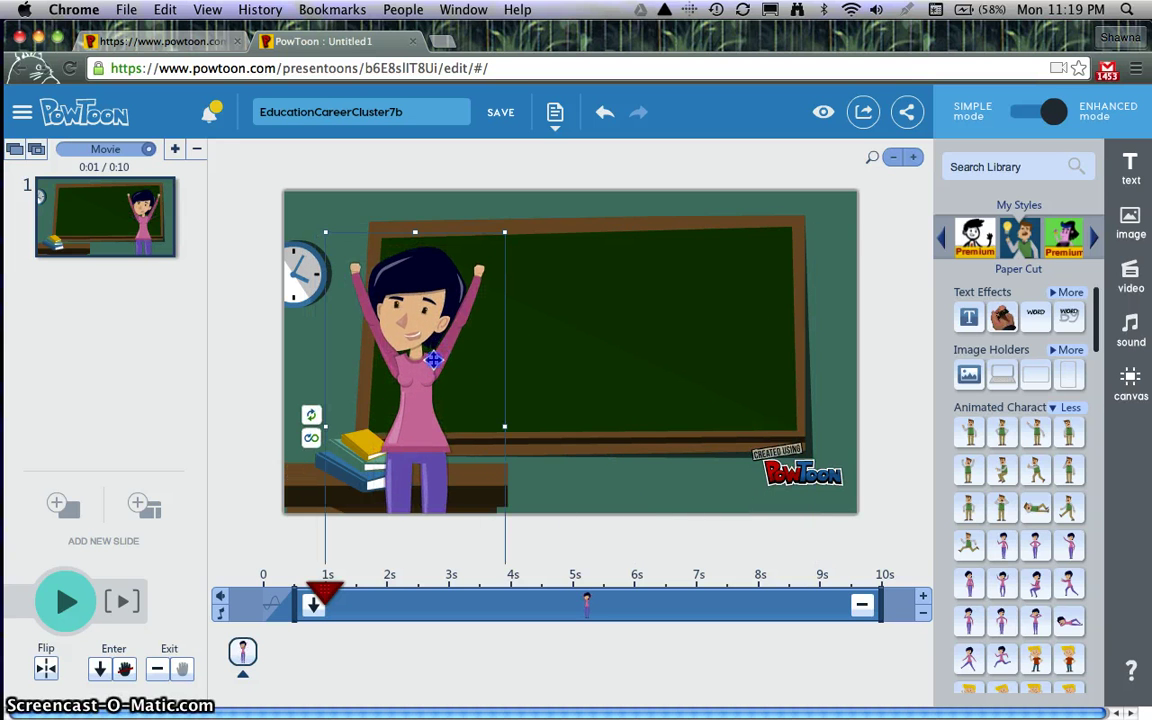
pyautogui.click(363, 362)
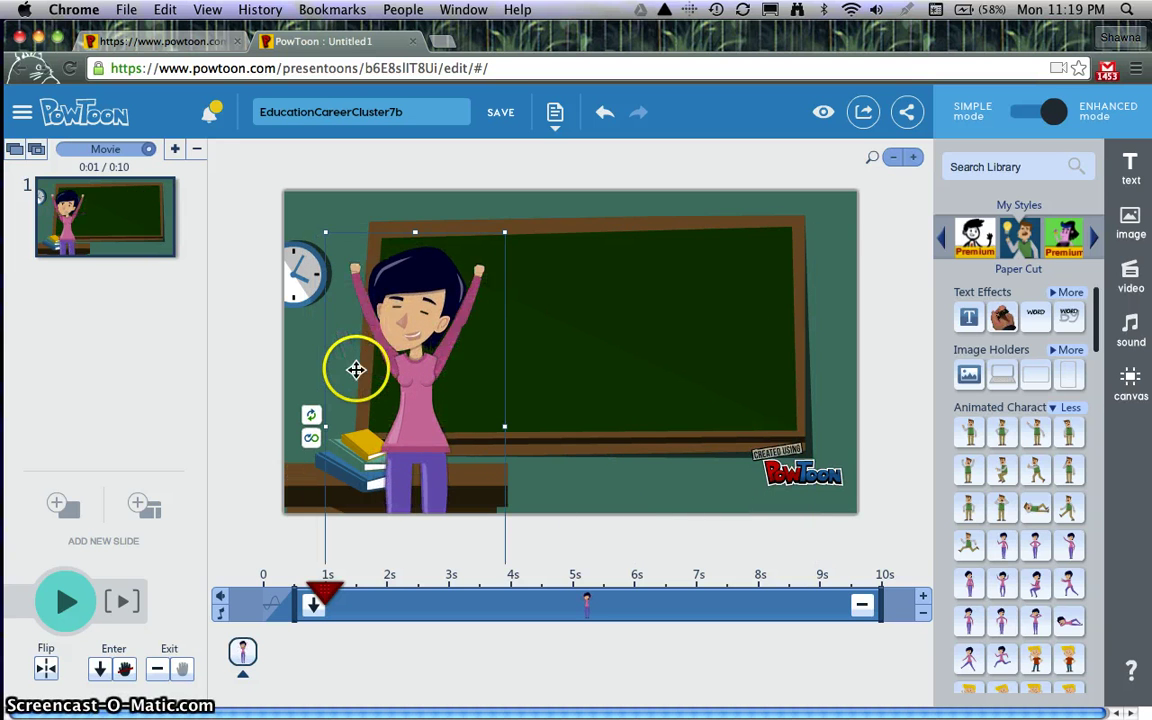
pyautogui.click(45, 668)
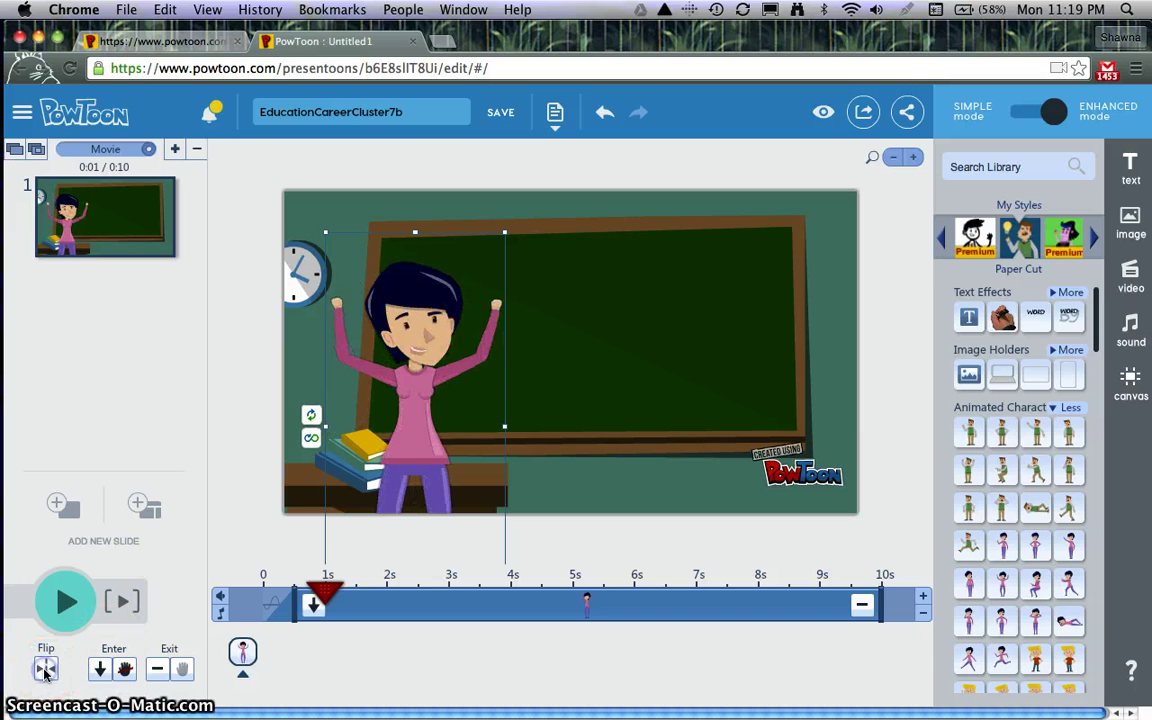
# Turn on the hand for Mom Happy's entrance and preview it from the start of the slide
pyautogui.click(126, 673)
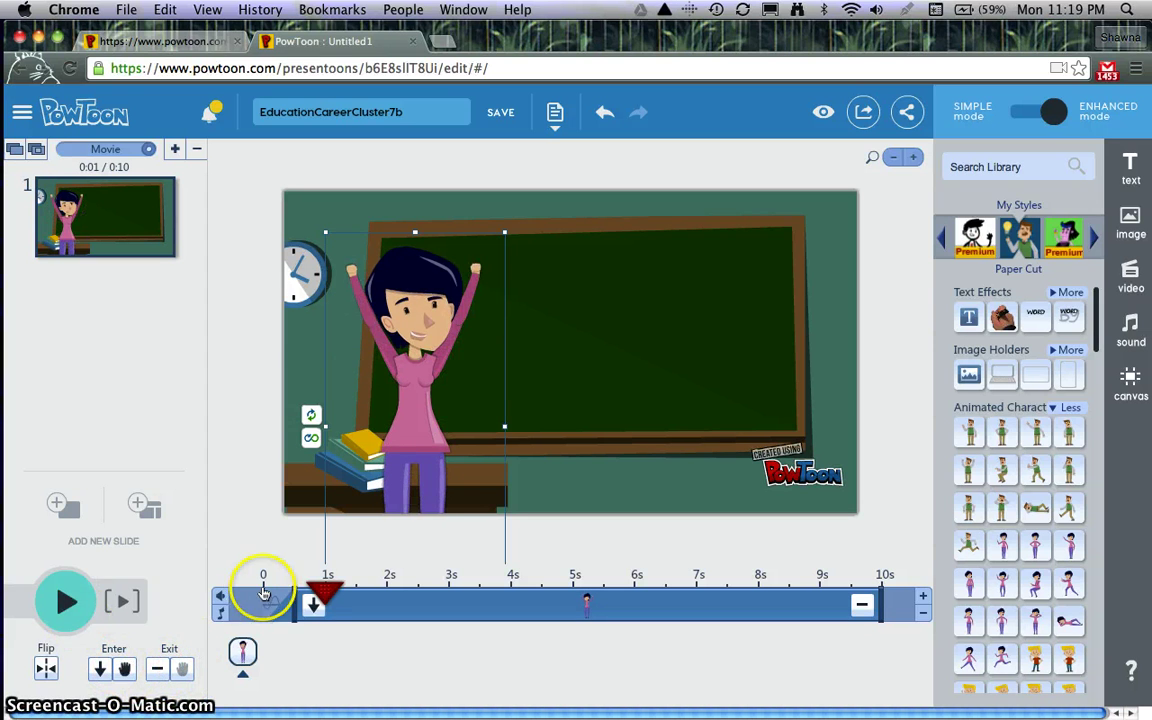
pyautogui.click(221, 607)
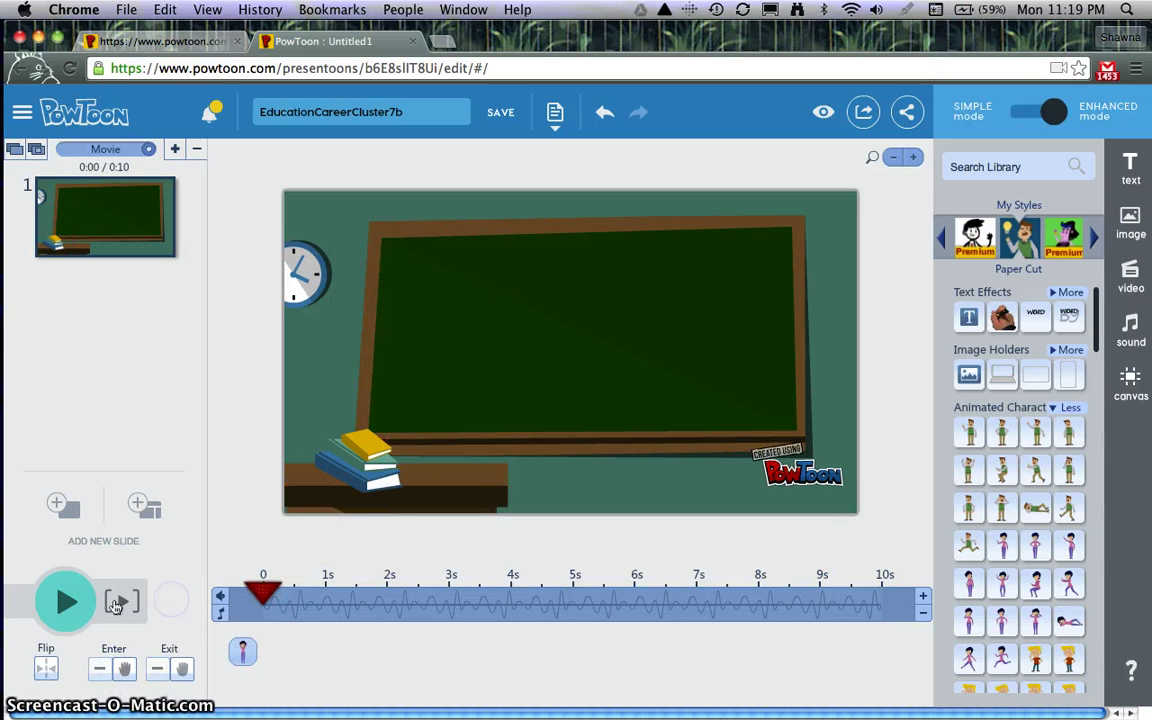
pyautogui.click(70, 603)
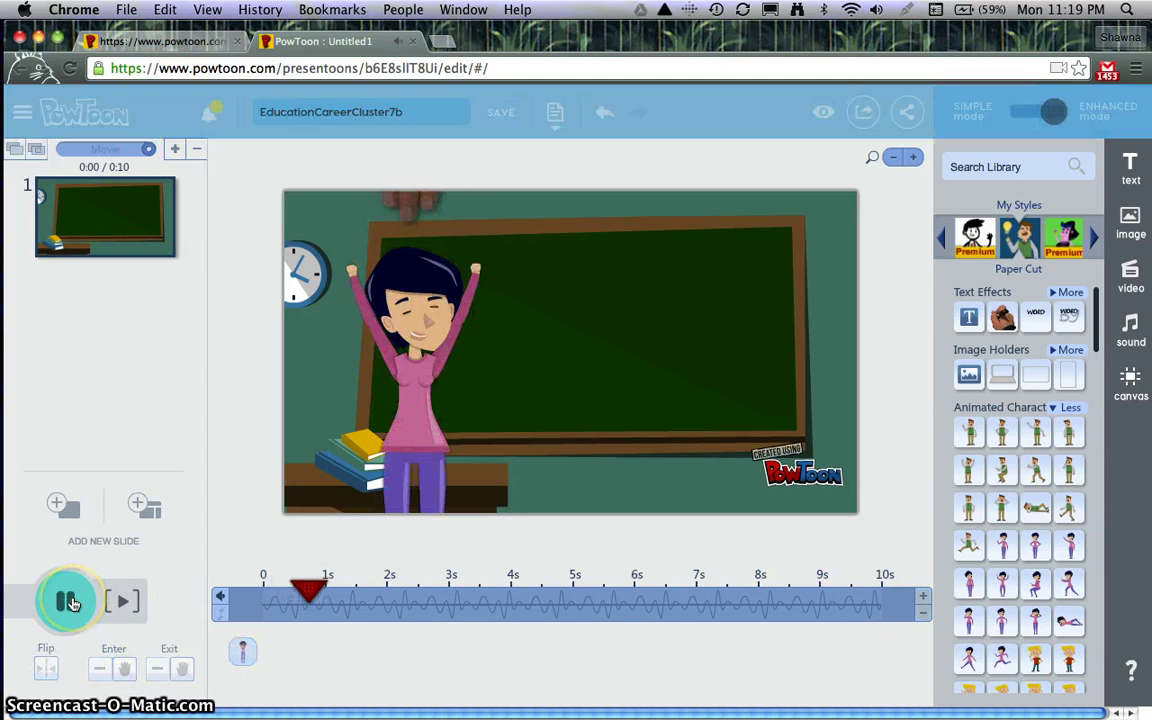
pyautogui.click(285, 360)
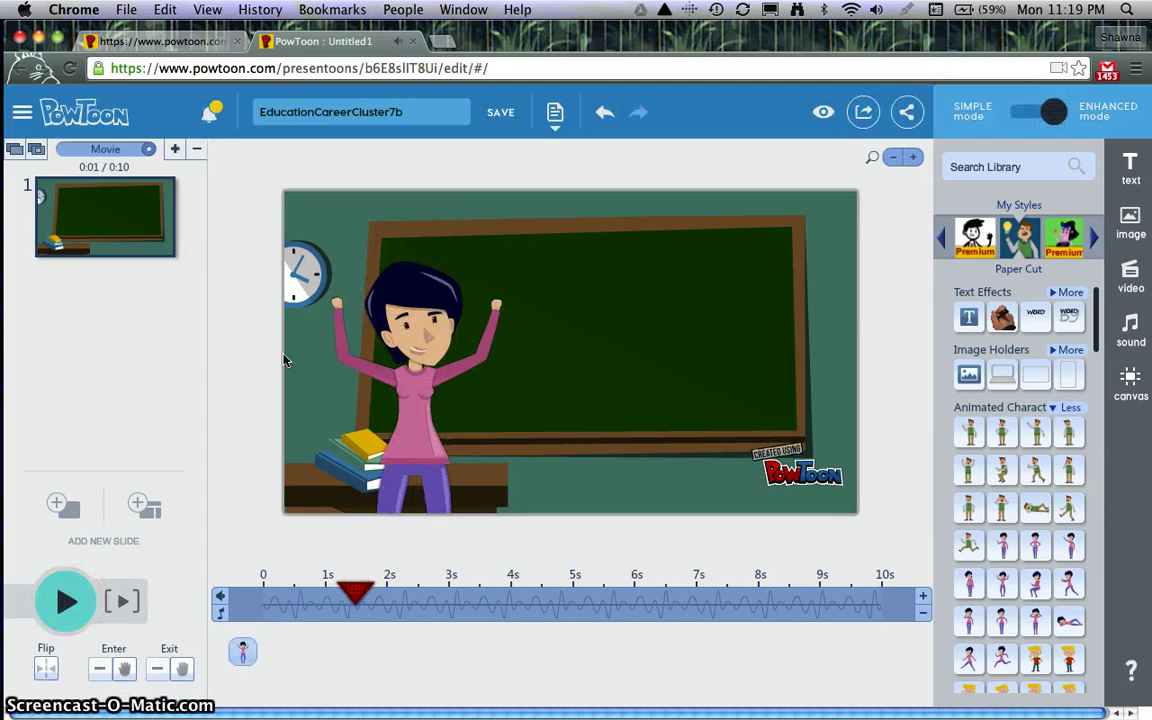
# Turn off the hand for Mom Happy's entrance and play the slide from 0 seconds to check it
pyautogui.click(125, 668)
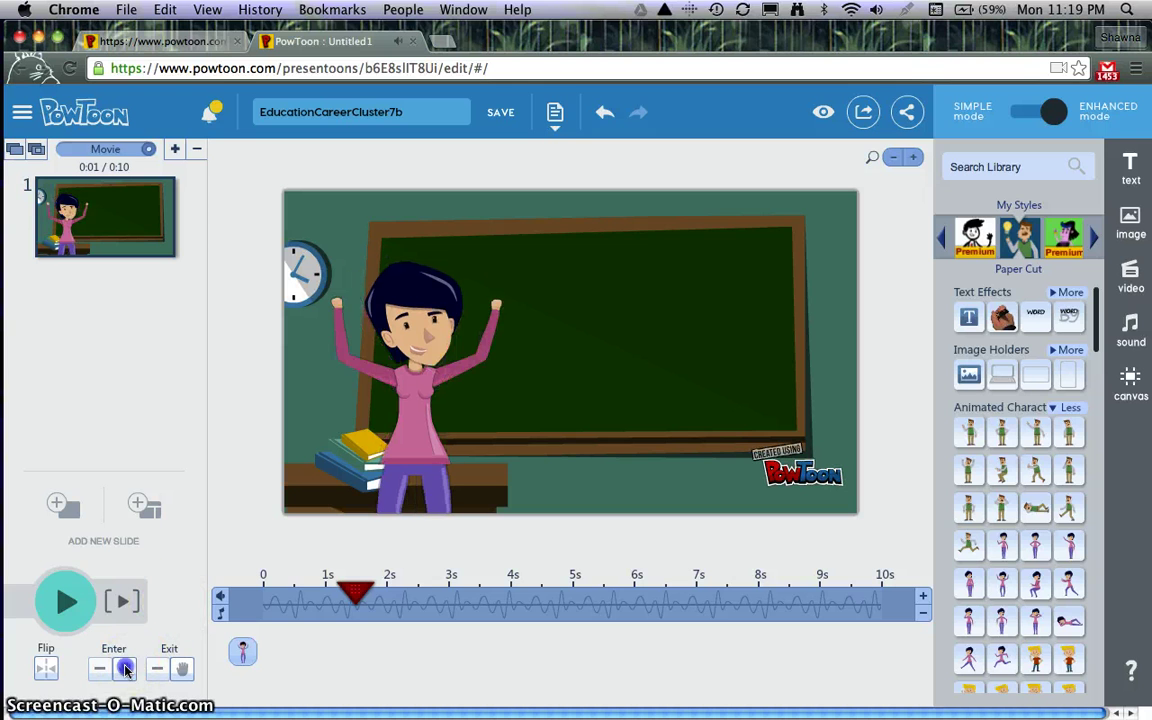
pyautogui.click(242, 652)
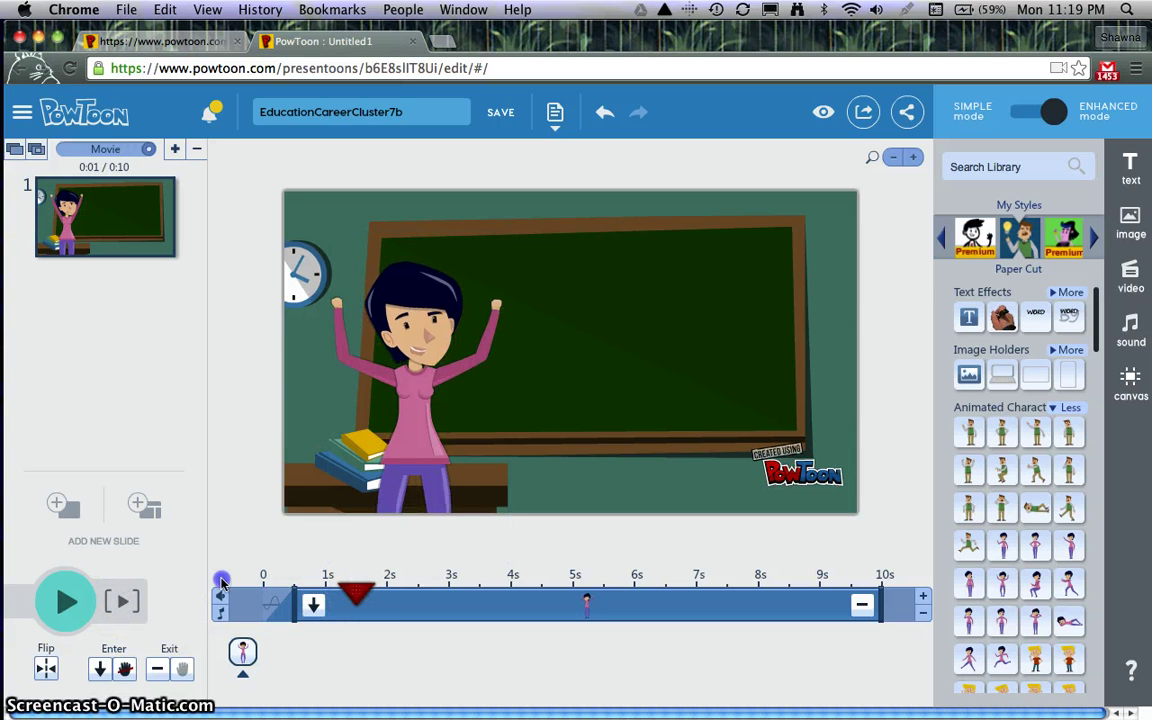
pyautogui.click(205, 584)
pyautogui.click(89, 608)
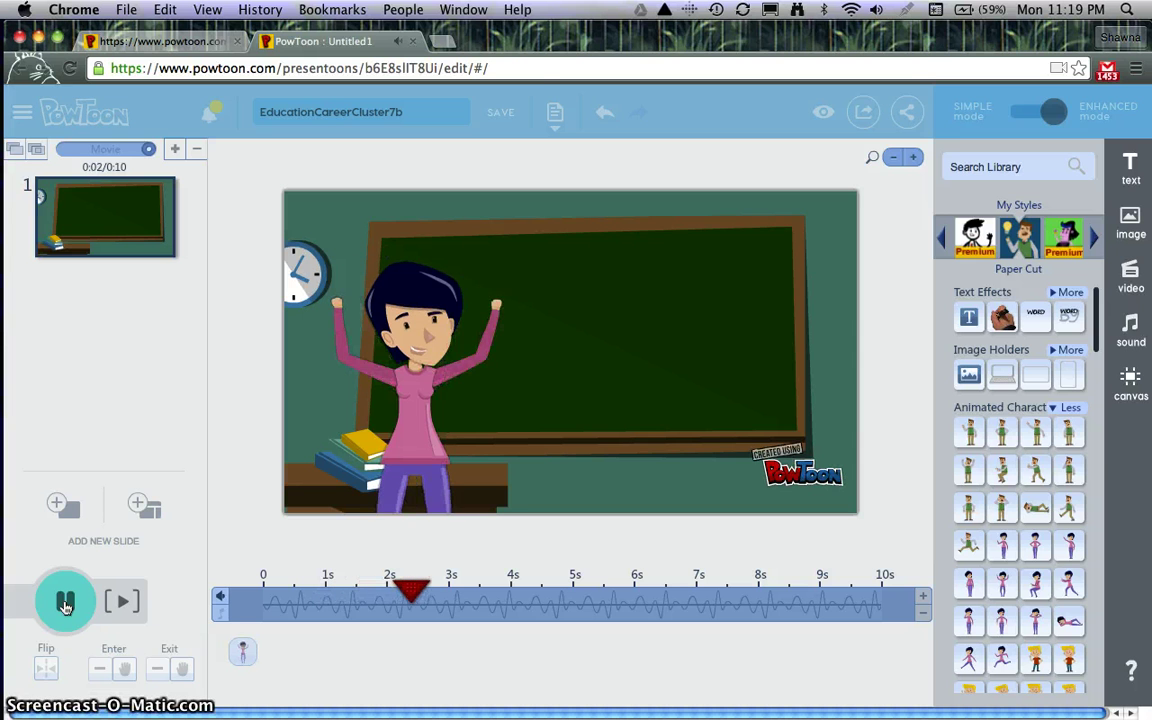
pyautogui.click(64, 606)
pyautogui.click(64, 606)
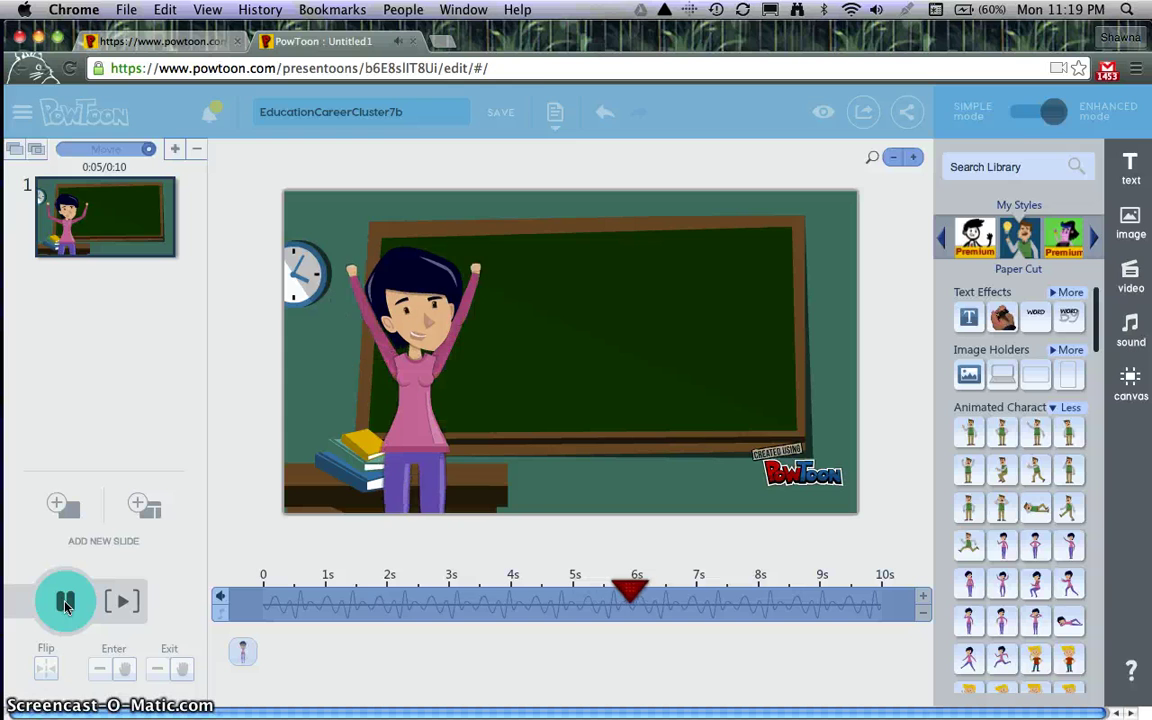
pyautogui.click(64, 606)
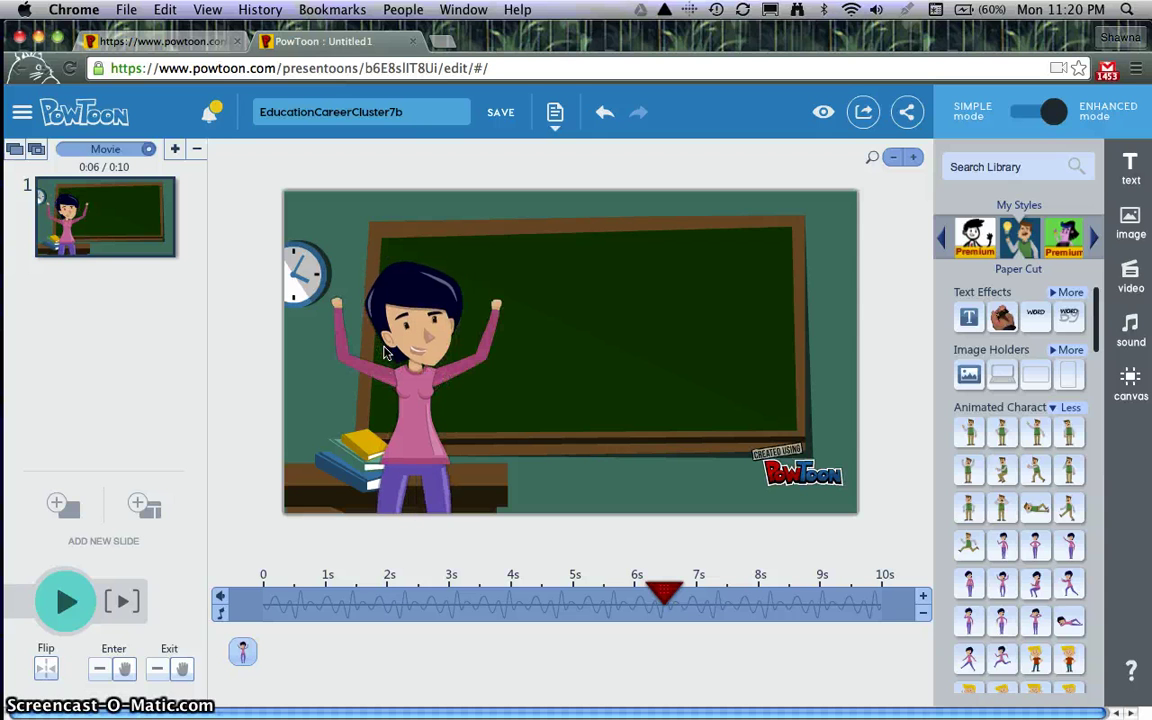
pyautogui.moveTo(8, 470)
pyautogui.click(12, 389)
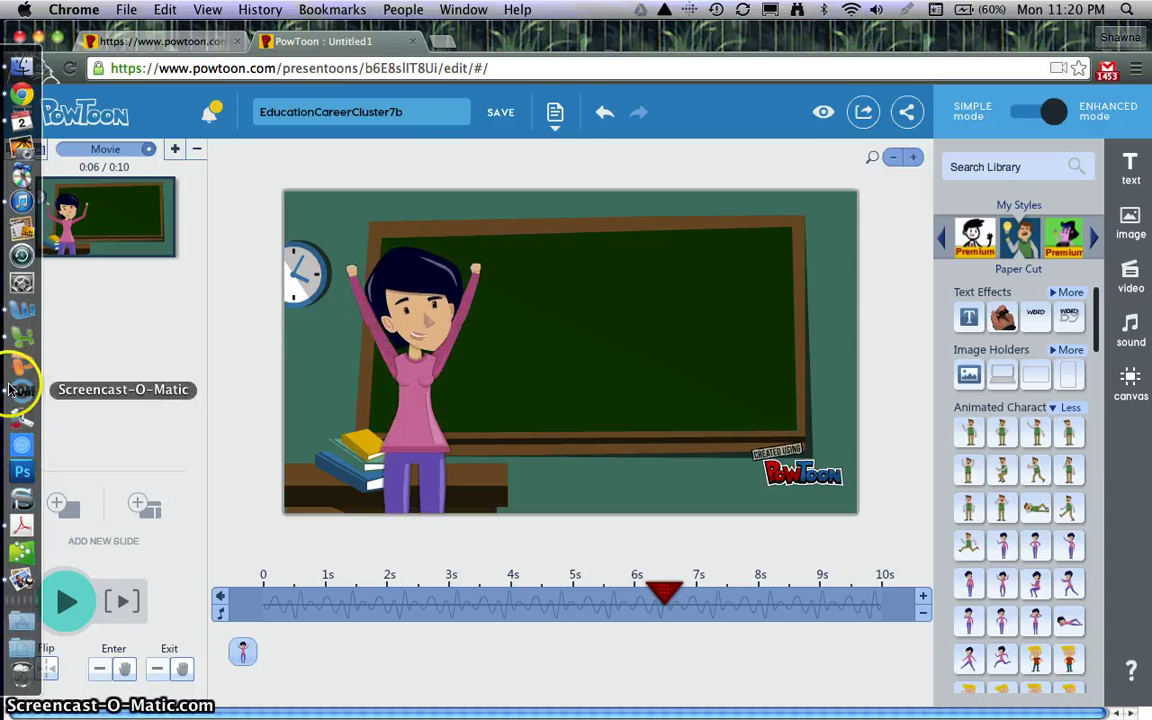